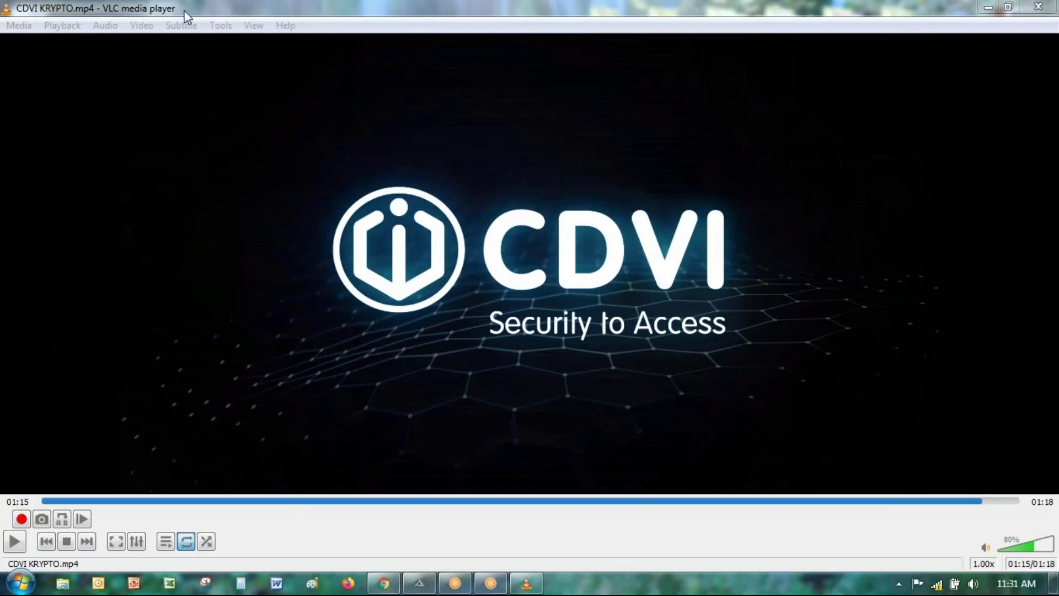
# Step: Close VLC, then select the A22M controller row (A2-20-3A-C2, 192.168.0.204) in Atrium Finder
pyautogui.click(259, 329)
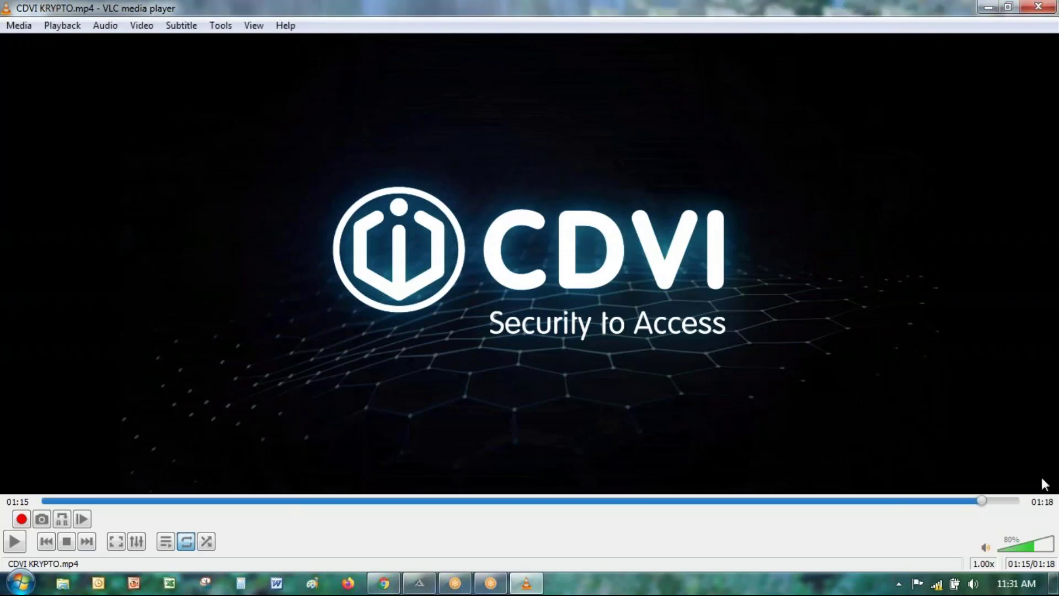
pyautogui.moveTo(181, 11); pyautogui.dragTo(175, 210)
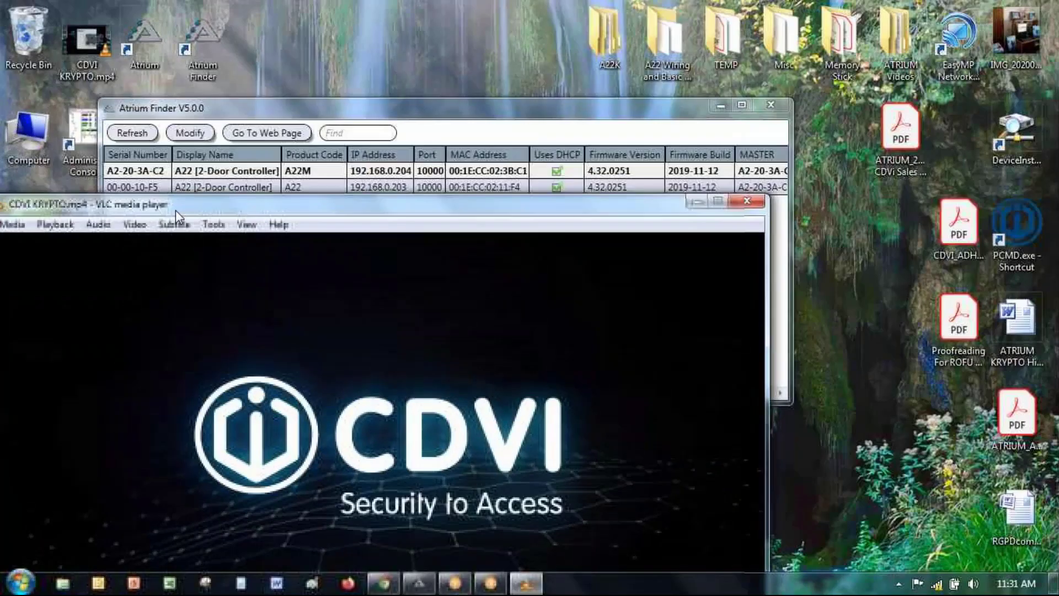
pyautogui.click(747, 201)
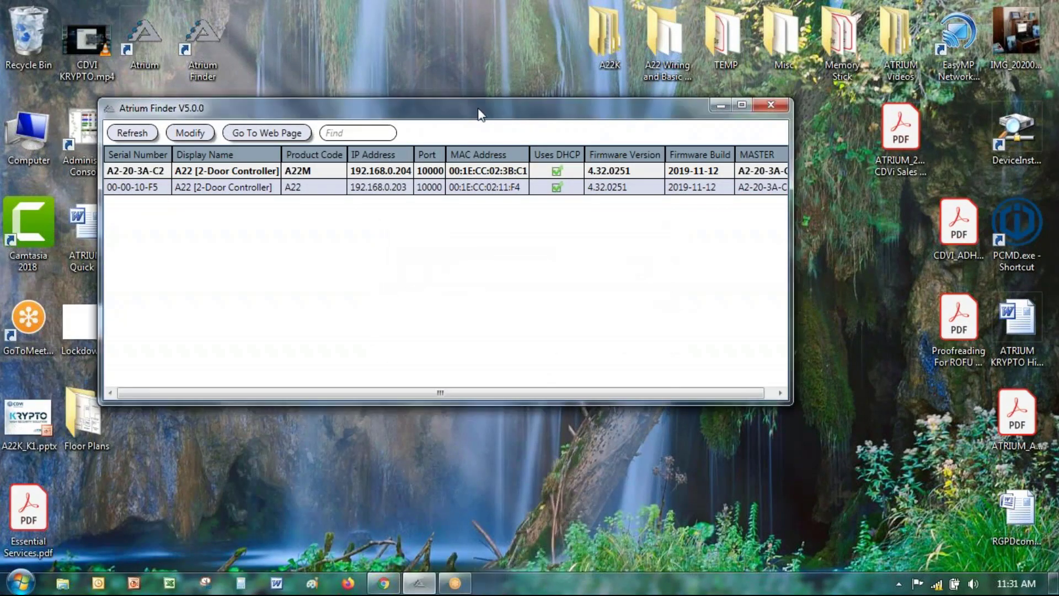
pyautogui.moveTo(457, 107); pyautogui.dragTo(536, 94)
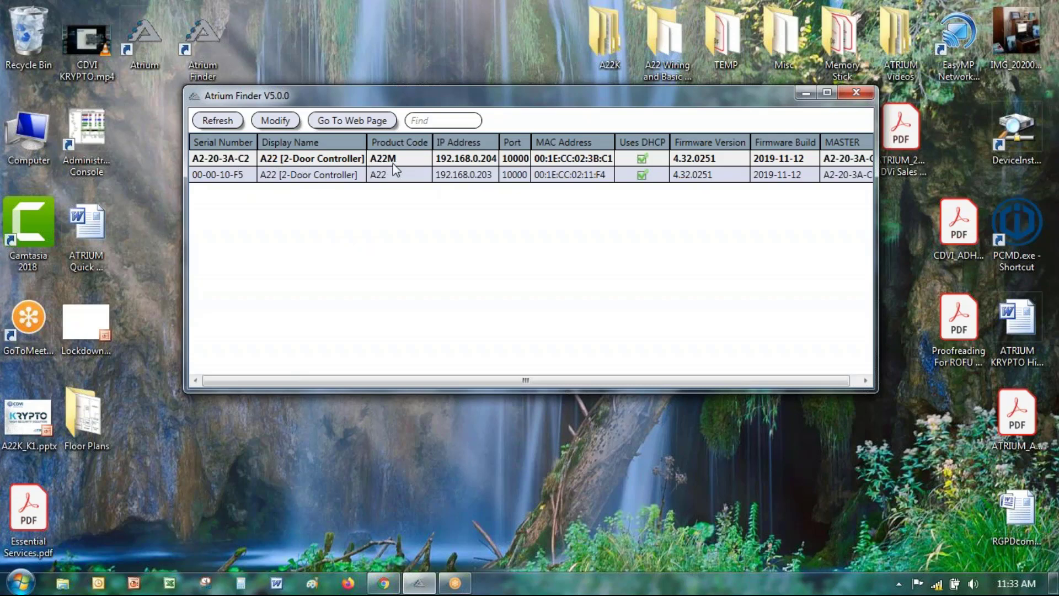
pyautogui.click(318, 161)
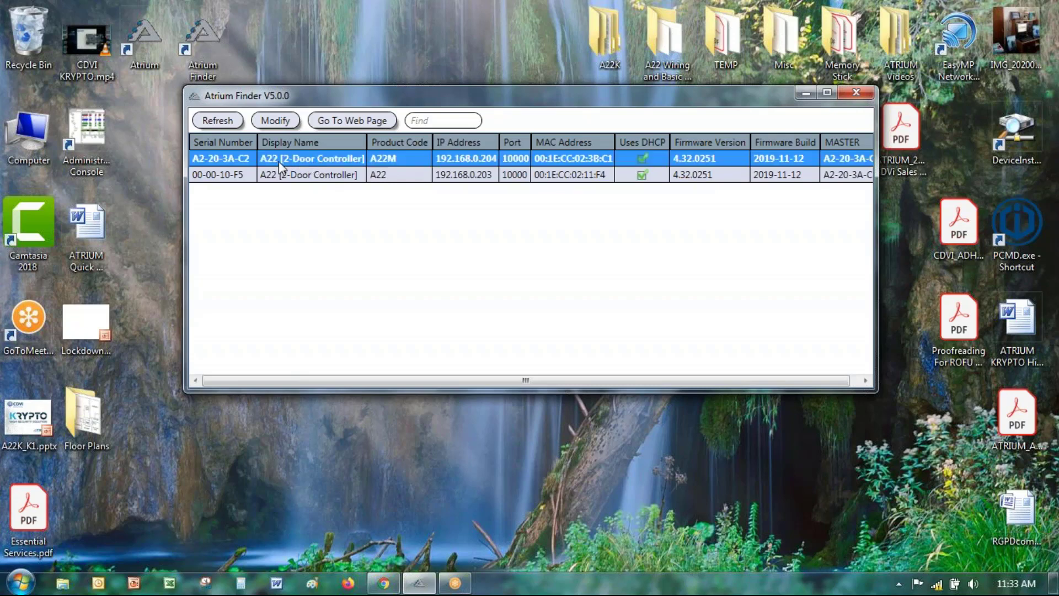
# Step: Open the 192.168.0.204 controller's web server and sign in with its login ID and password
pyautogui.doubleClick(316, 157)
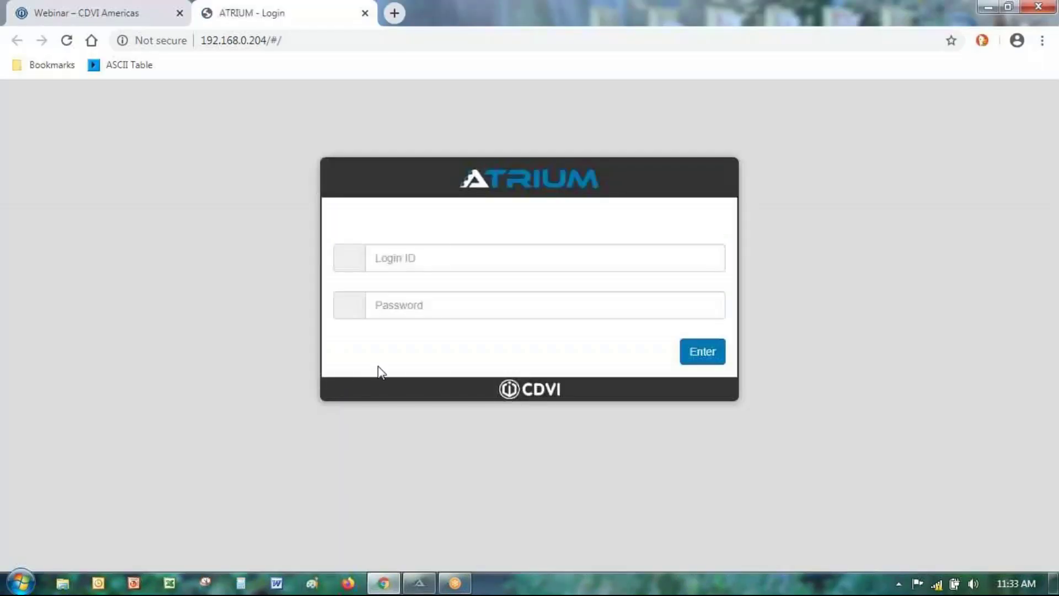
pyautogui.click(399, 248)
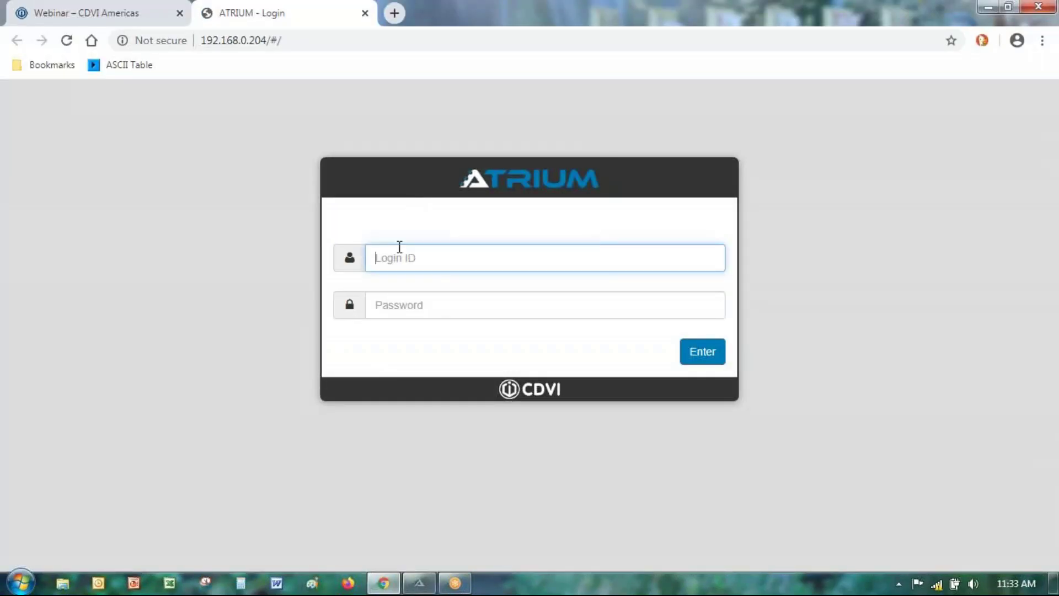
pyautogui.write('admin')
pyautogui.press('Tab')
pyautogui.write('admin')
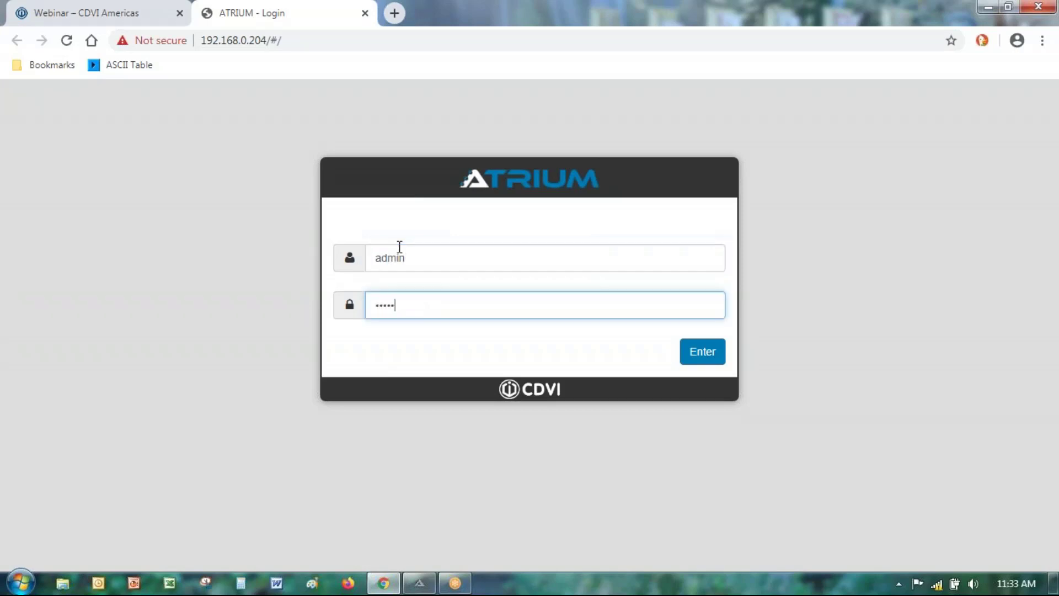
pyautogui.press('Return')
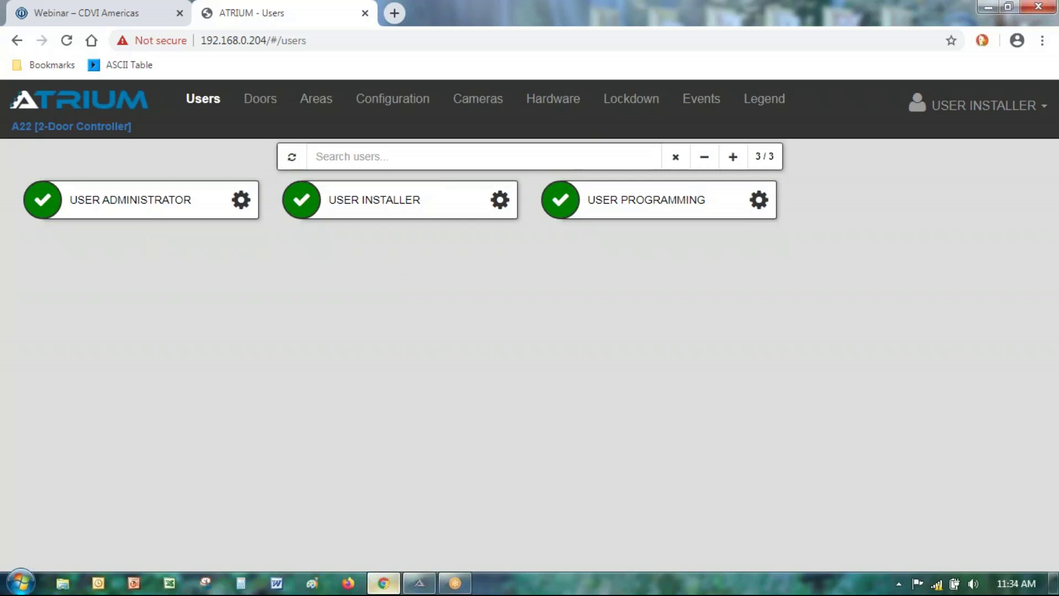
# Step: Return to the Webinar – CDVI Americas page in the browser
pyautogui.click(384, 583)
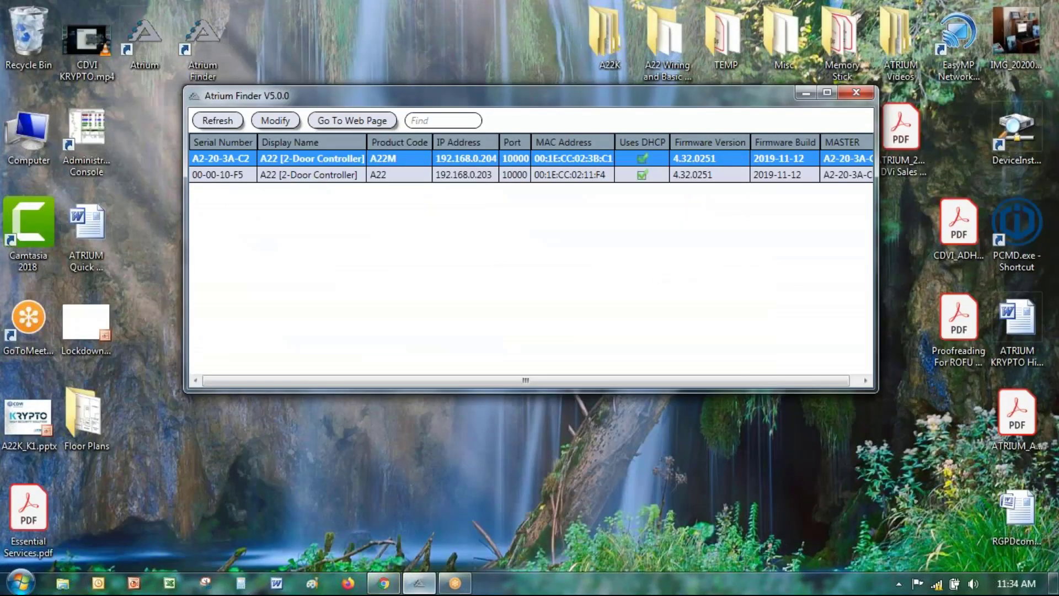
pyautogui.click(383, 583)
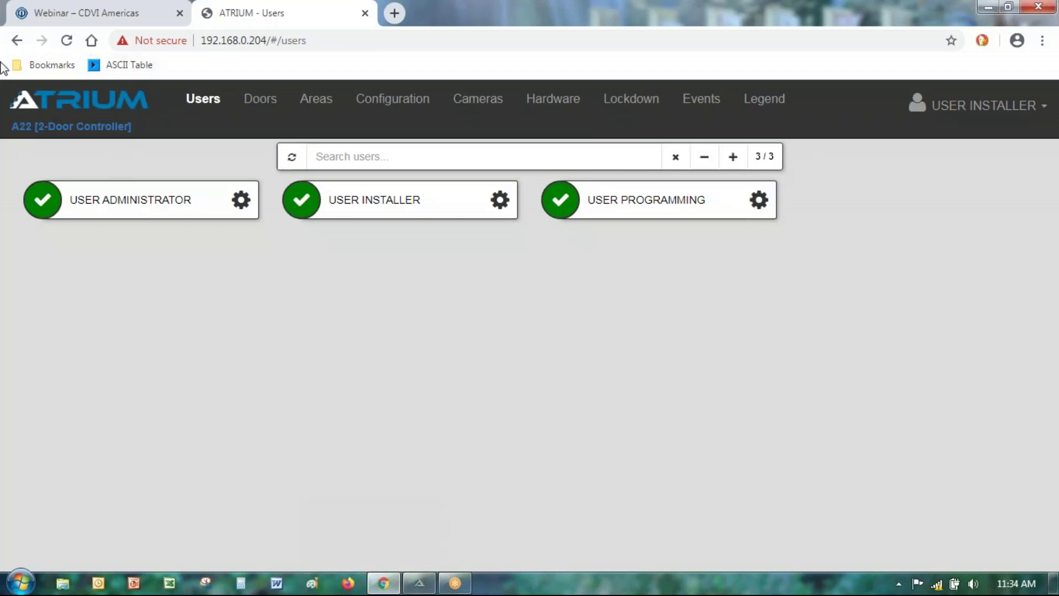
pyautogui.click(88, 14)
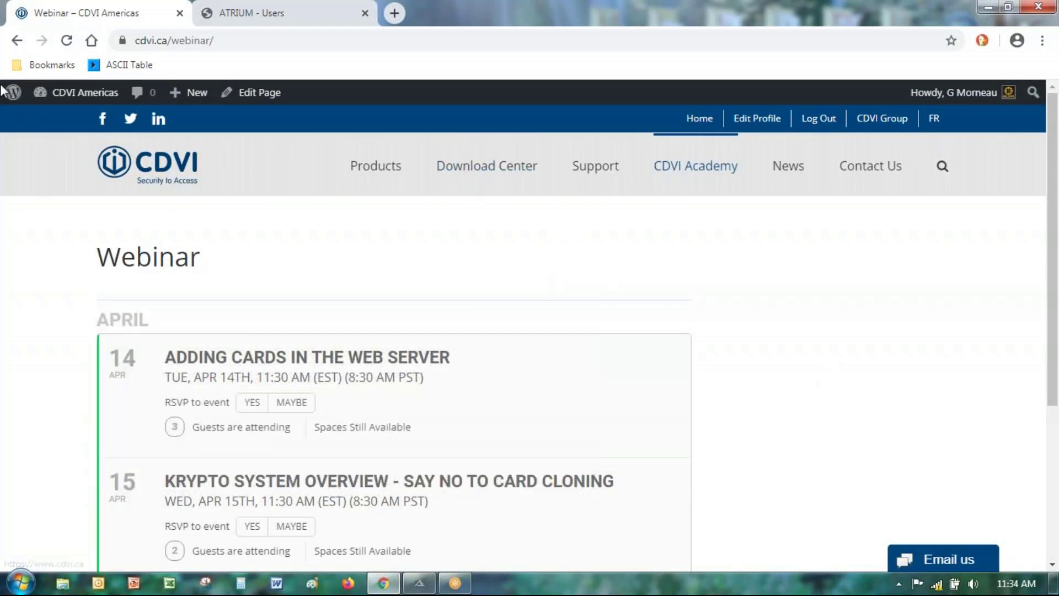
# Step: Go to the Download Center, expand Atrium Videos and browse its web server, how-to and training videos
pyautogui.click(495, 178)
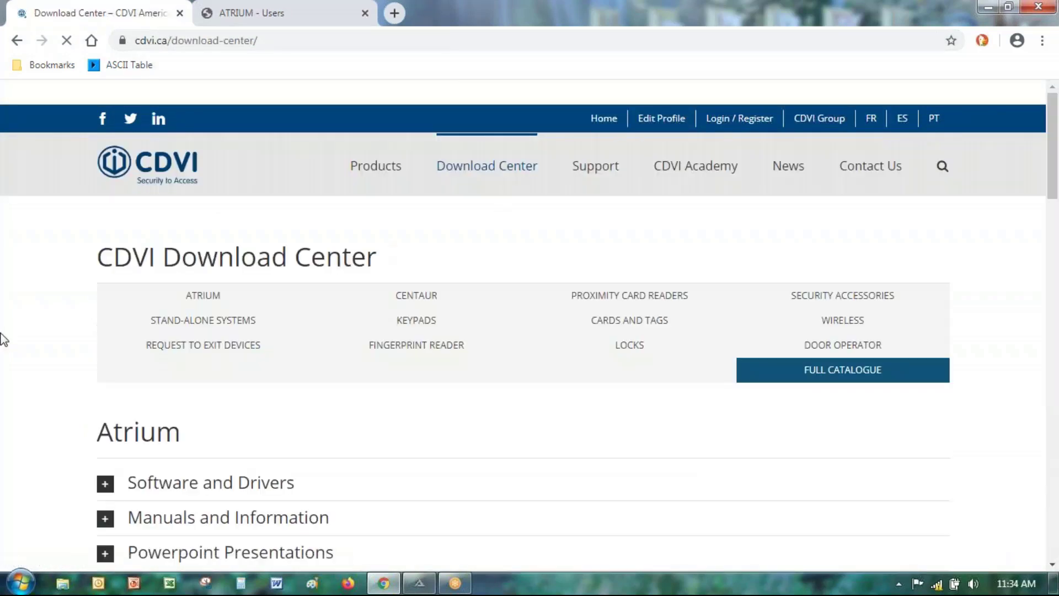
pyautogui.scroll(-3, 17, 354)
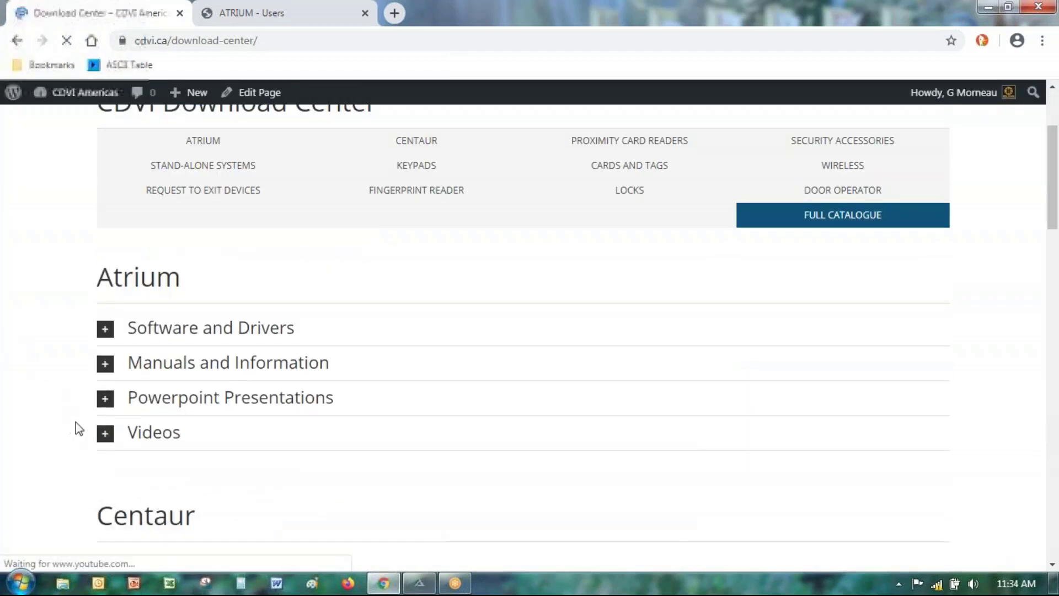
pyautogui.click(104, 433)
pyautogui.scroll(-4, 12, 353)
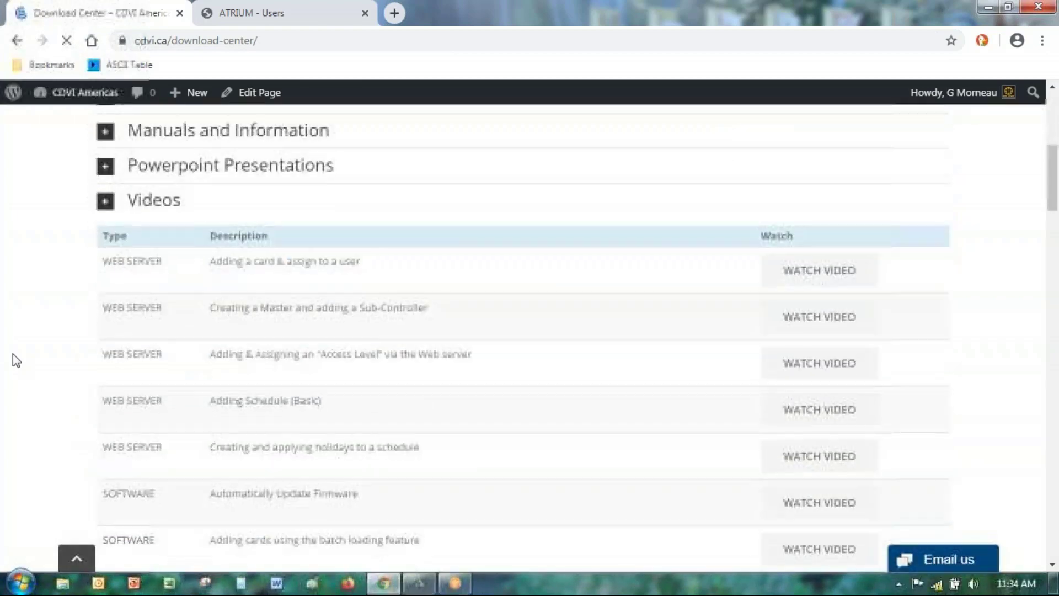
pyautogui.scroll(-1, 29, 346)
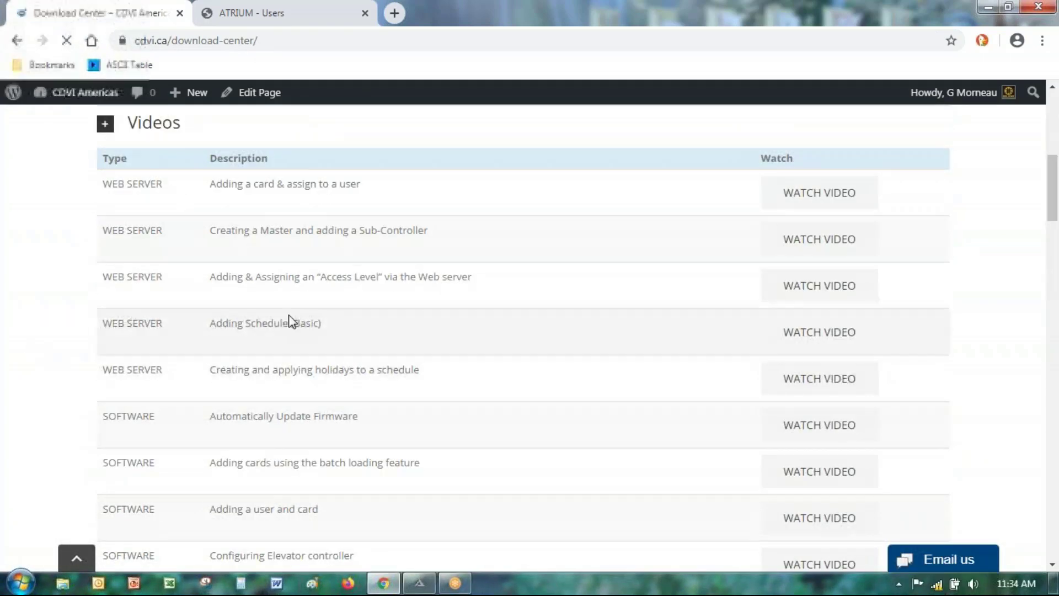
pyautogui.scroll(-6, 633, 326)
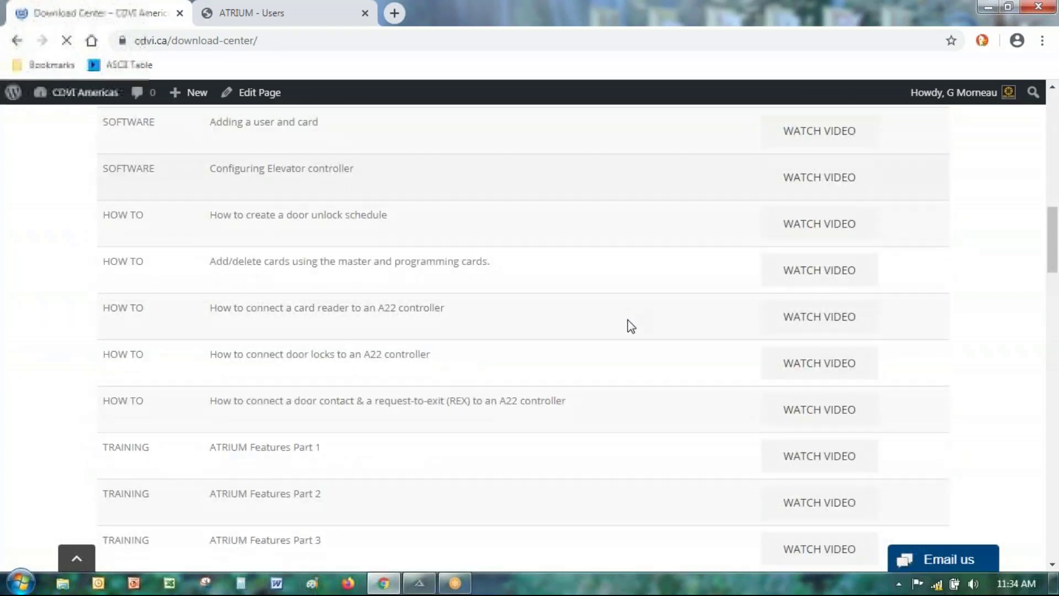
pyautogui.scroll(-3, 630, 326)
pyautogui.scroll(3, 629, 327)
pyautogui.scroll(-1, 532, 366)
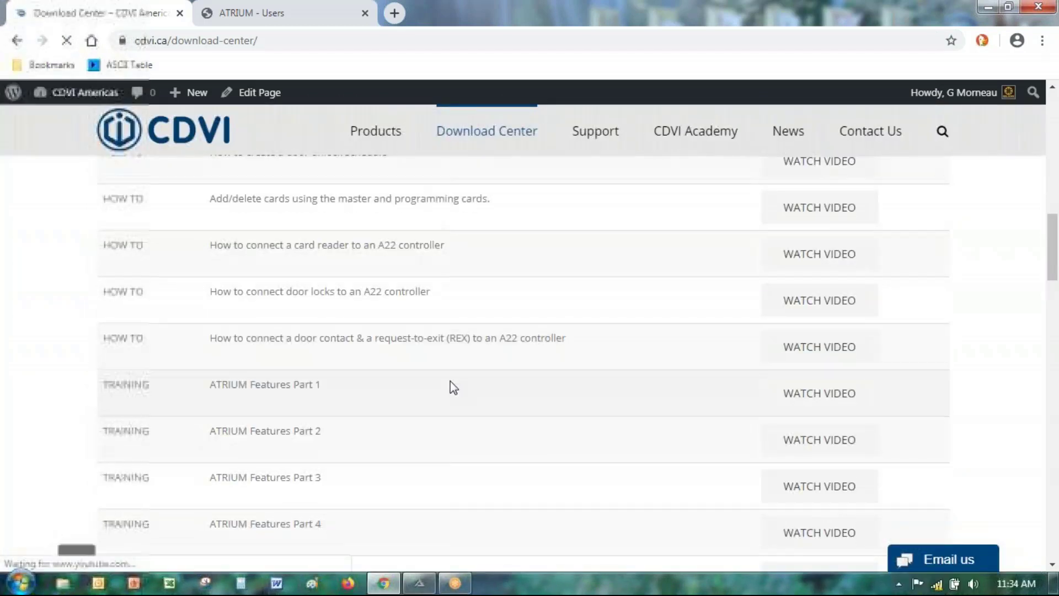
pyautogui.scroll(1, 364, 421)
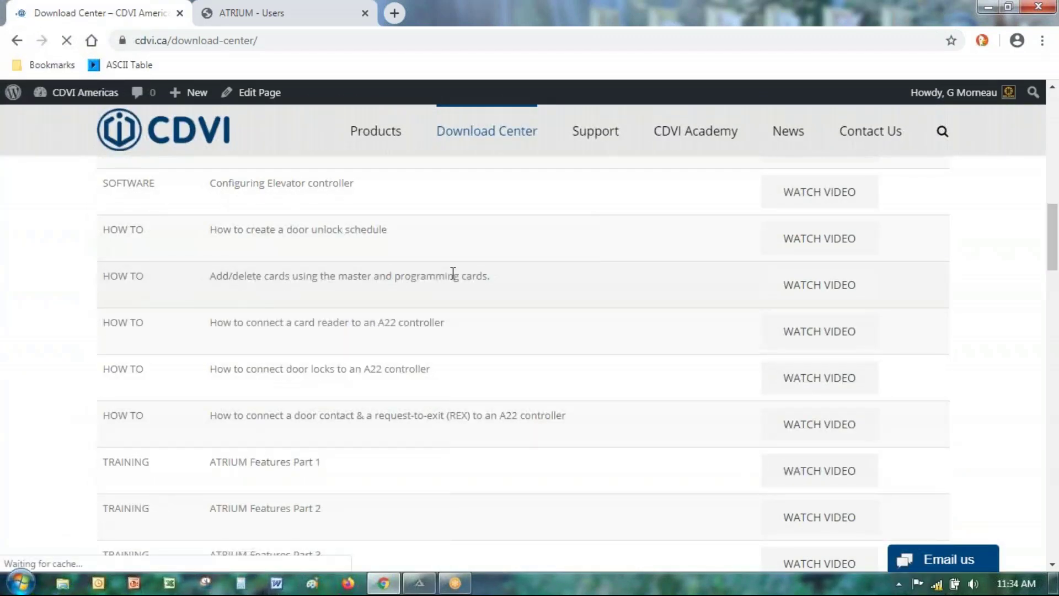
# Step: Start playing the 'How to add/delete cards using the master and programming cards' video
pyautogui.click(816, 288)
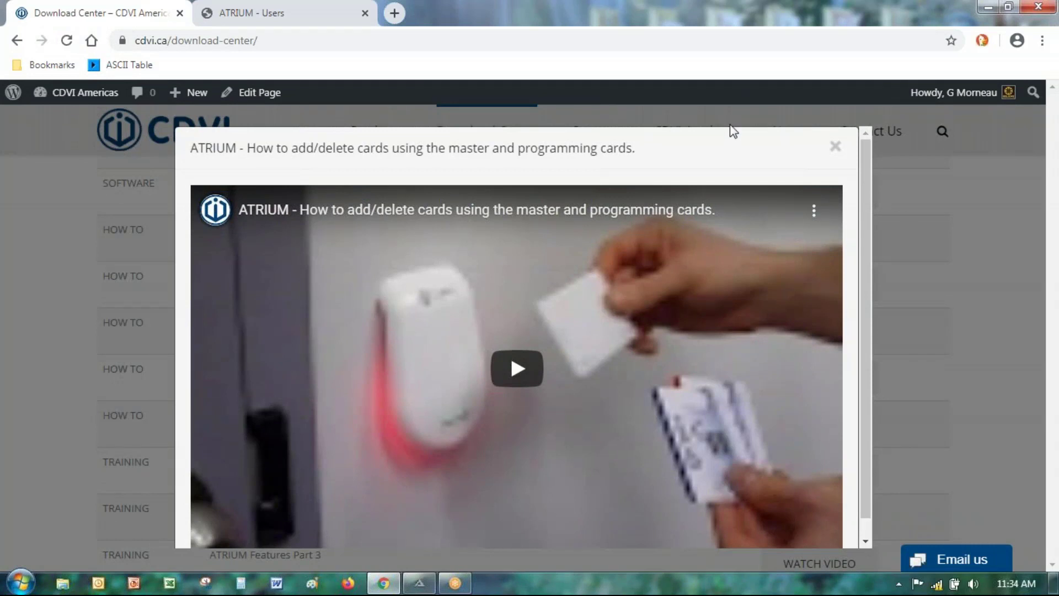
pyautogui.click(836, 146)
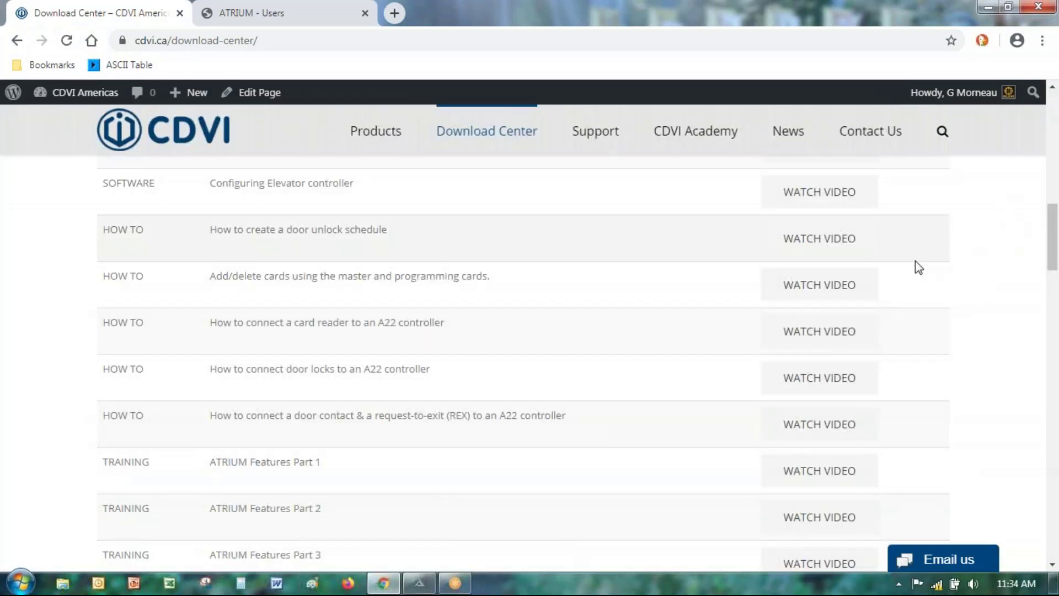
pyautogui.click(862, 287)
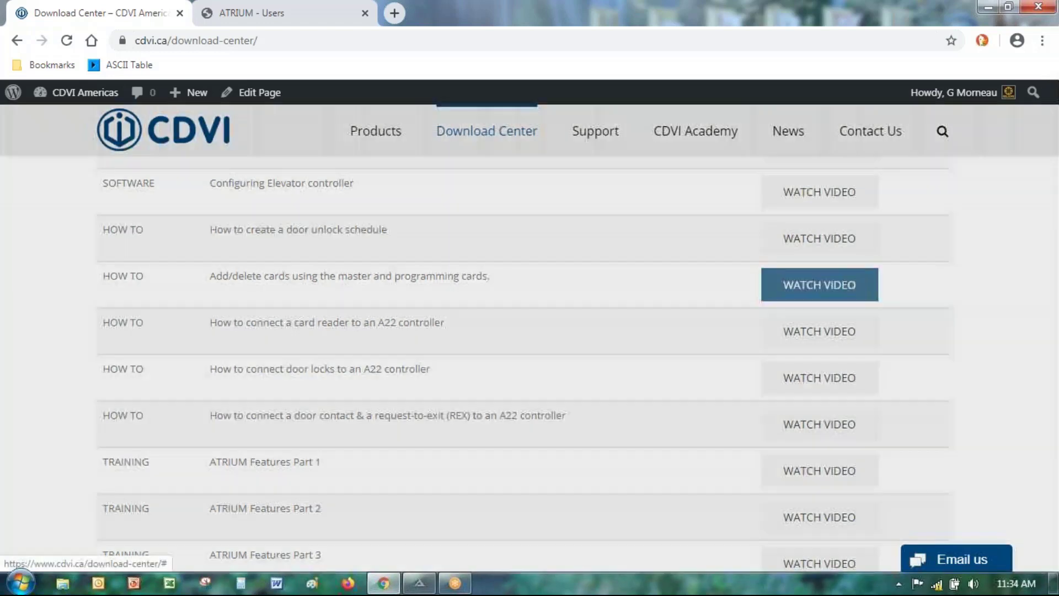
pyautogui.click(517, 371)
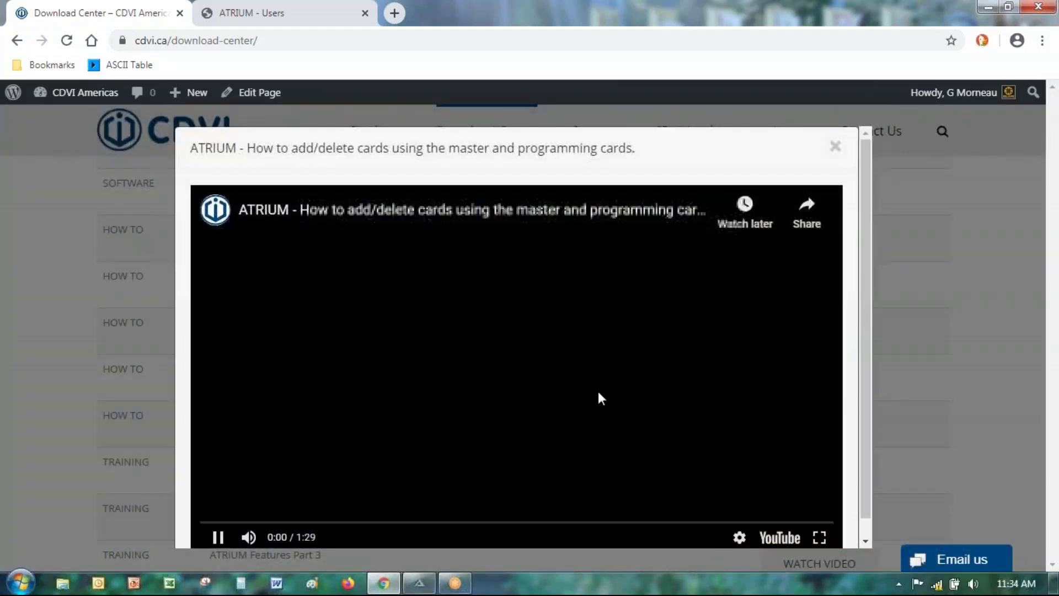
pyautogui.scroll(-1, 598, 392)
# Step: Play the video full screen and skip ahead to about 0:11
pyautogui.click(819, 518)
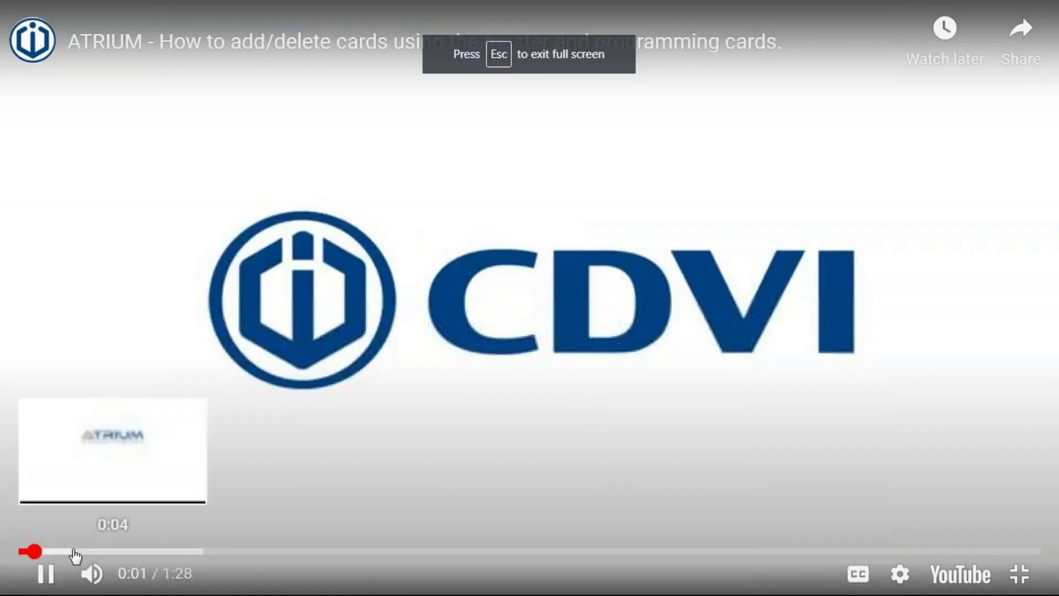
pyautogui.click(74, 551)
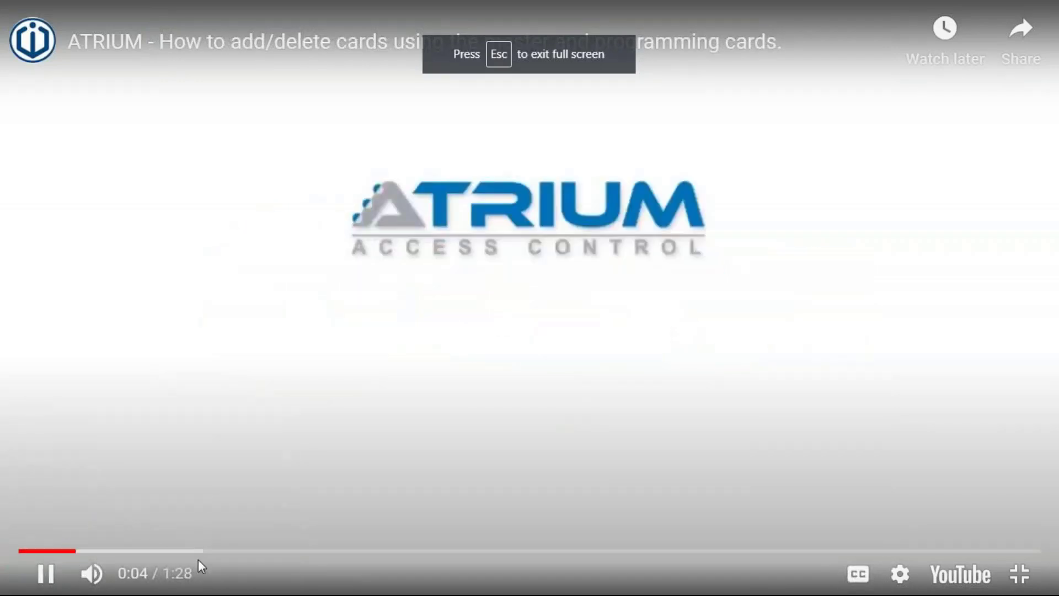
pyautogui.click(140, 551)
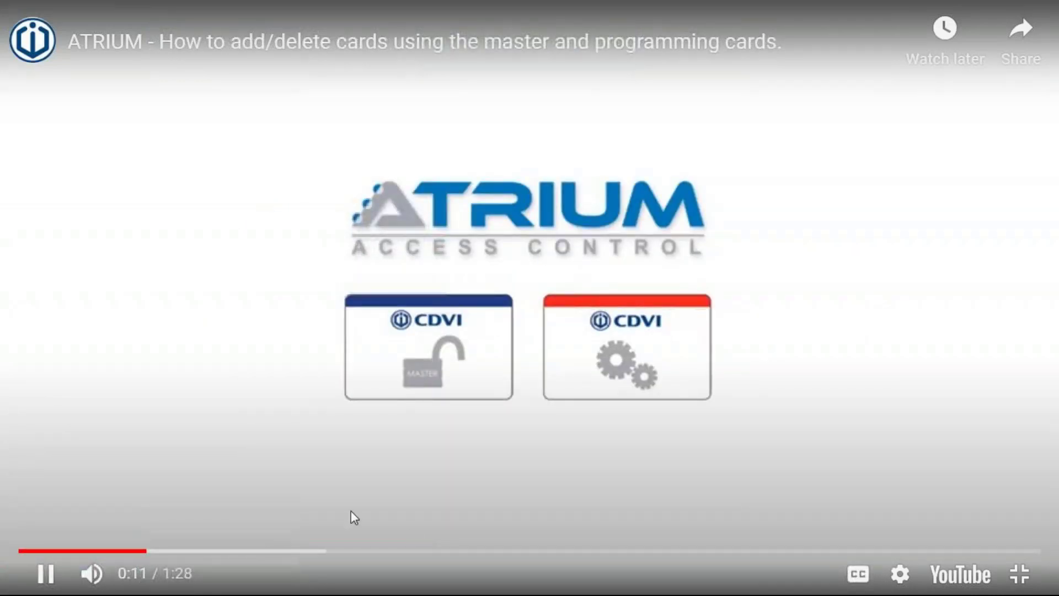
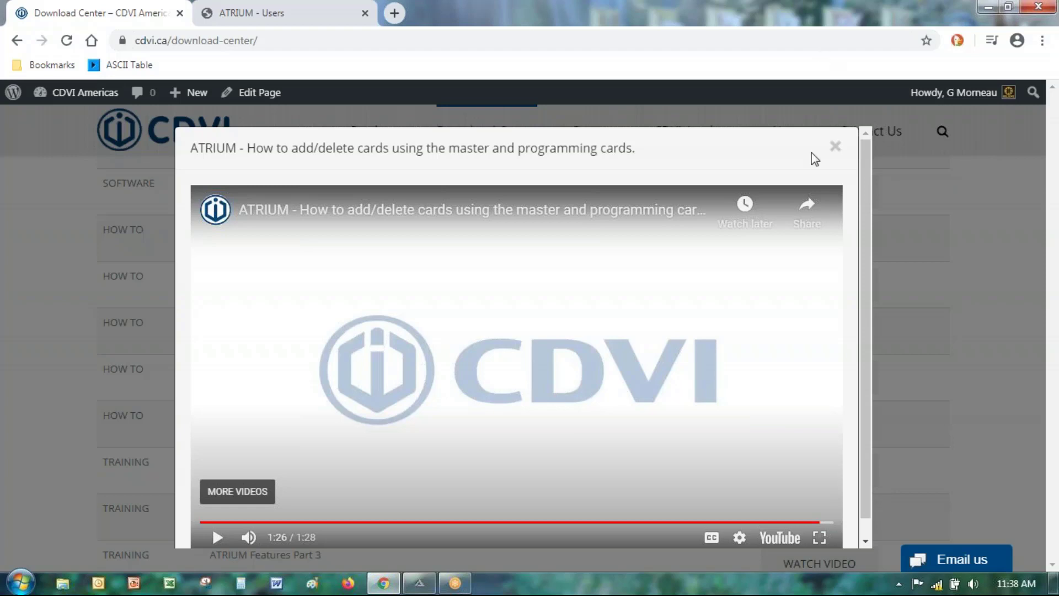
# Step: Switch to the ATRIUM tab, go to Events, and change the event filter from Access to All to list 69 events
pyautogui.click(260, 18)
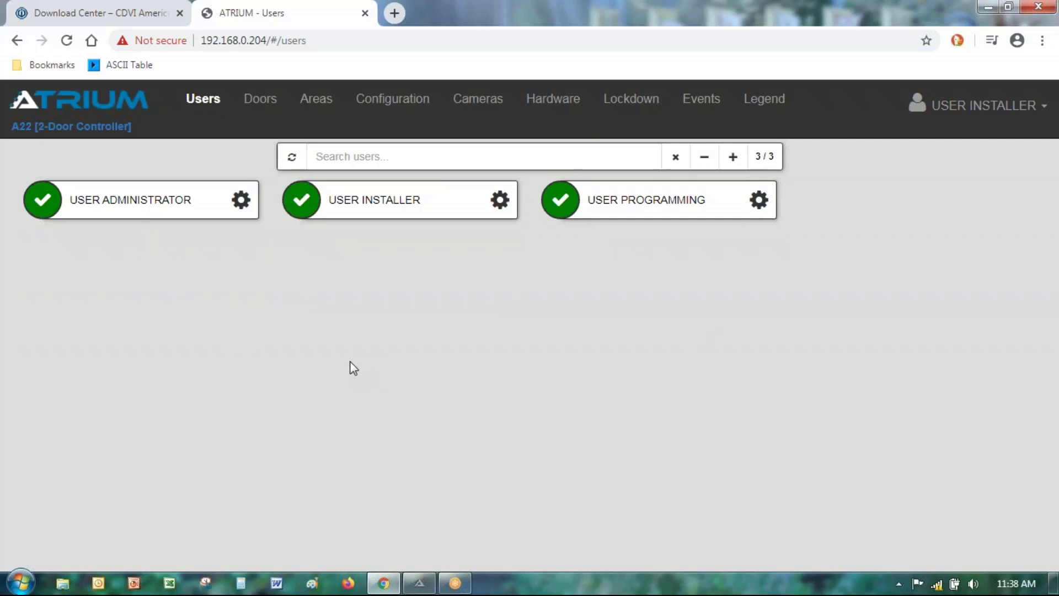
pyautogui.click(696, 111)
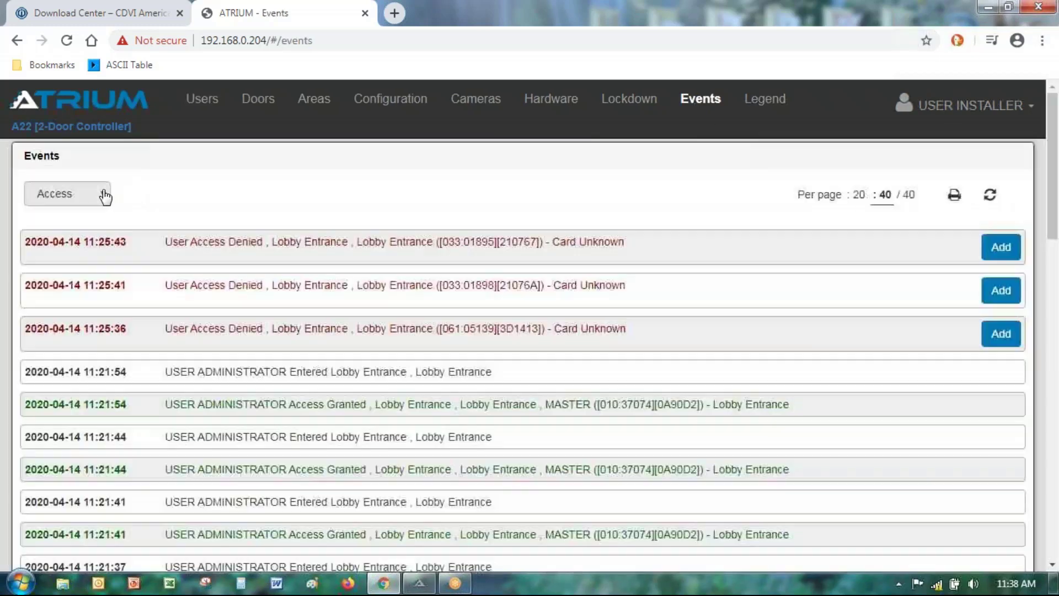
pyautogui.click(83, 194)
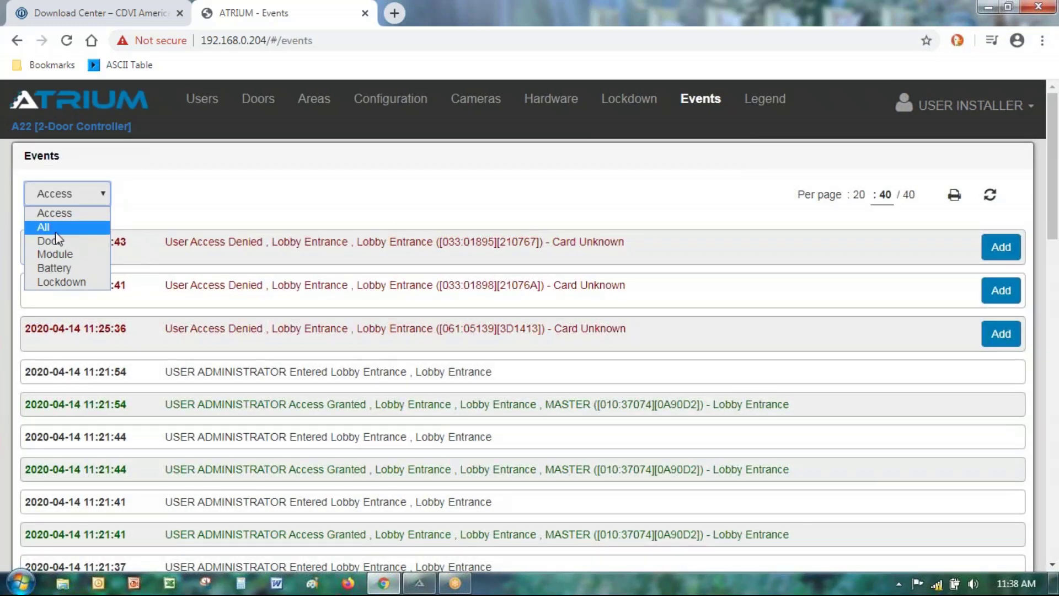
pyautogui.click(55, 227)
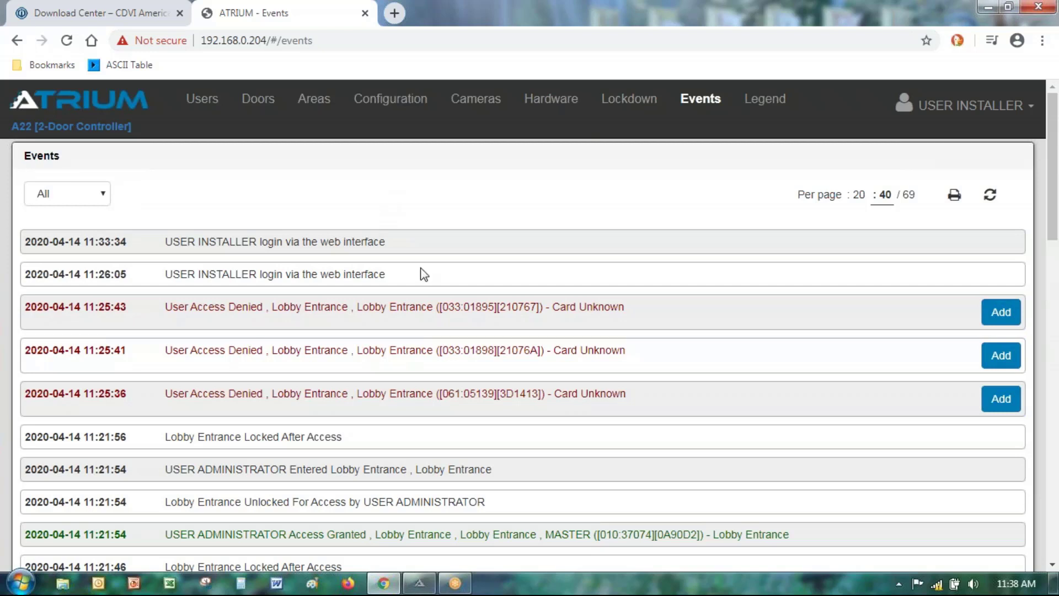
# Step: Point out the installer login and MASTER card entries, then refresh the log to 76 events showing Card Enrollment Mode
pyautogui.click(418, 243)
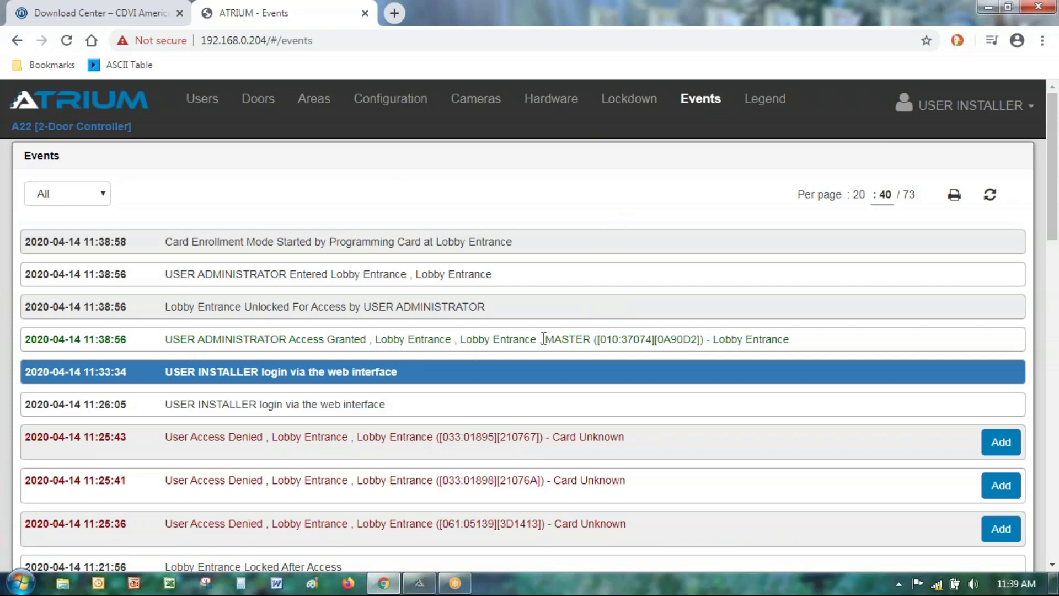
pyautogui.moveTo(543, 339); pyautogui.dragTo(698, 338)
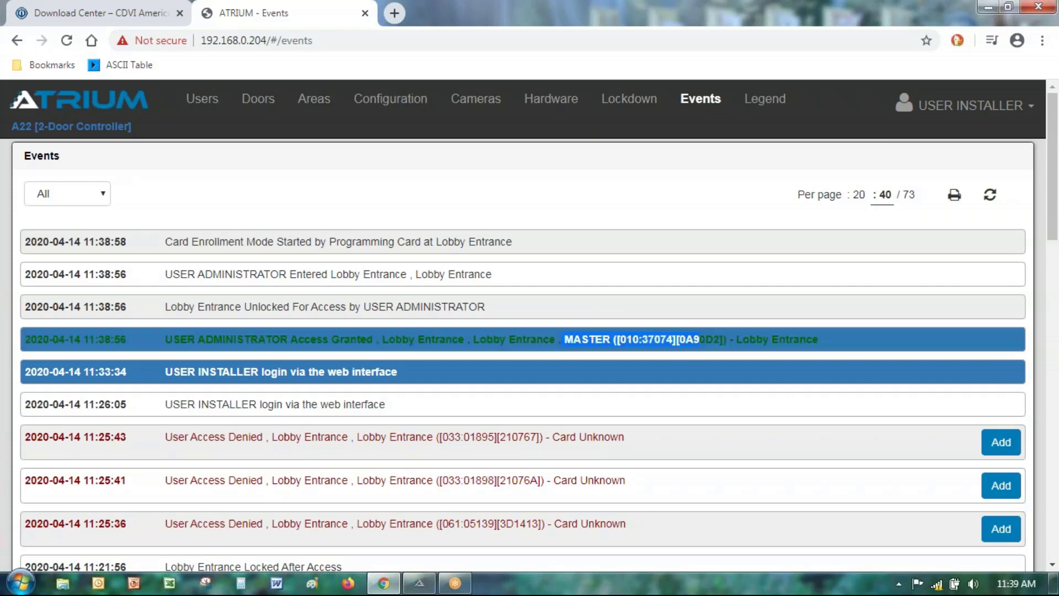
pyautogui.click(290, 338)
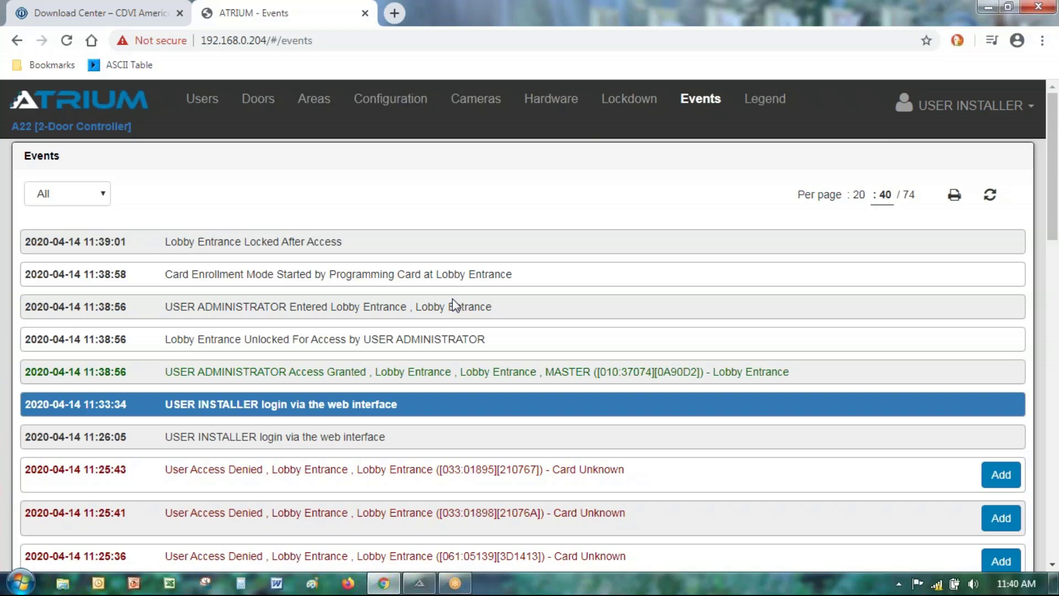
pyautogui.click(990, 196)
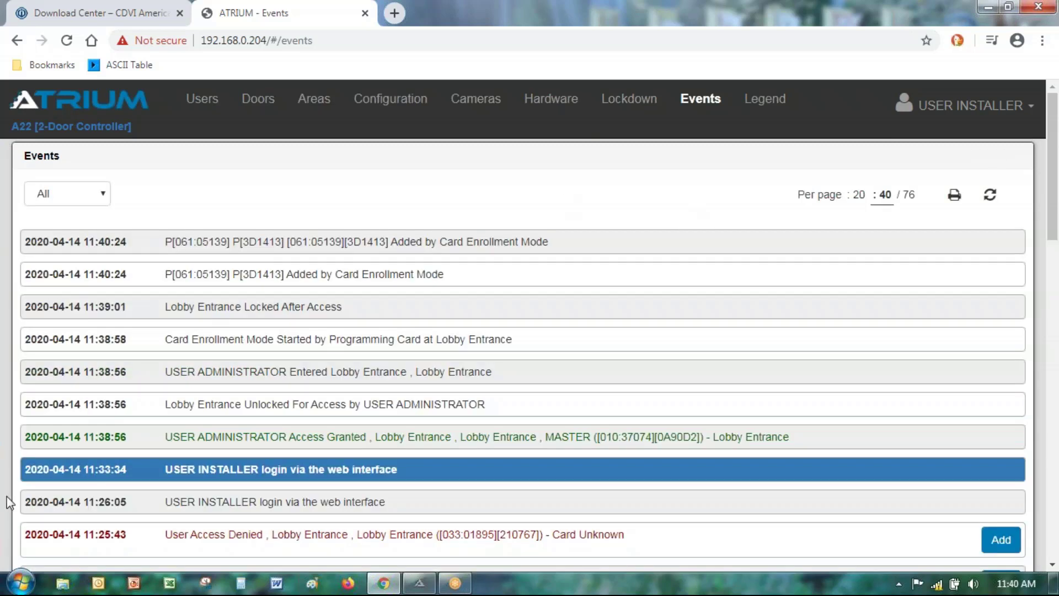
# Step: Mark the Lobby Entrance Locked, Card Enrollment Mode Started and new card Added event rows
pyautogui.click(186, 306)
pyautogui.click(223, 341)
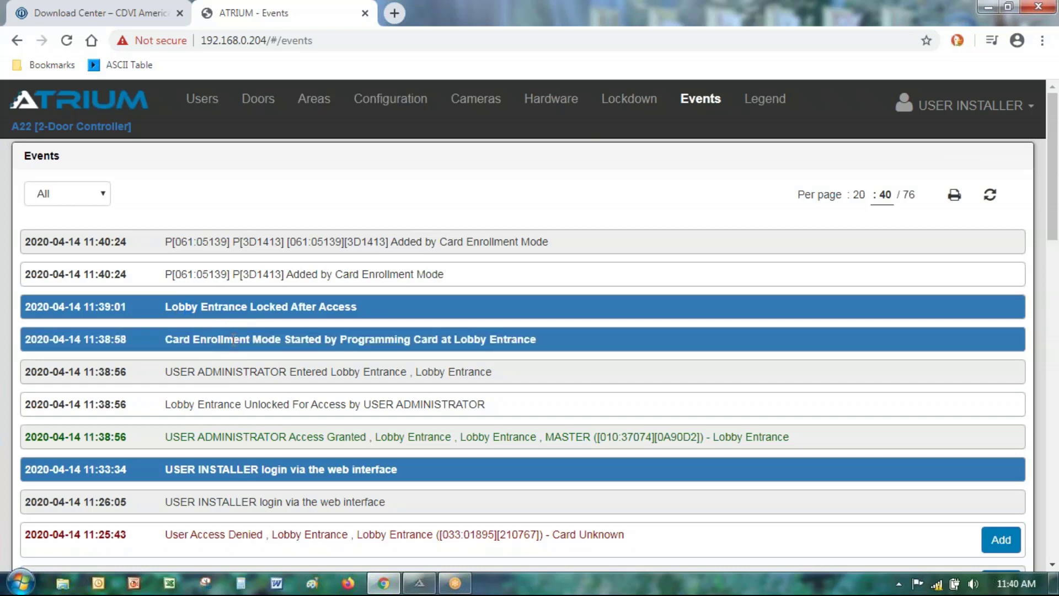
pyautogui.click(240, 309)
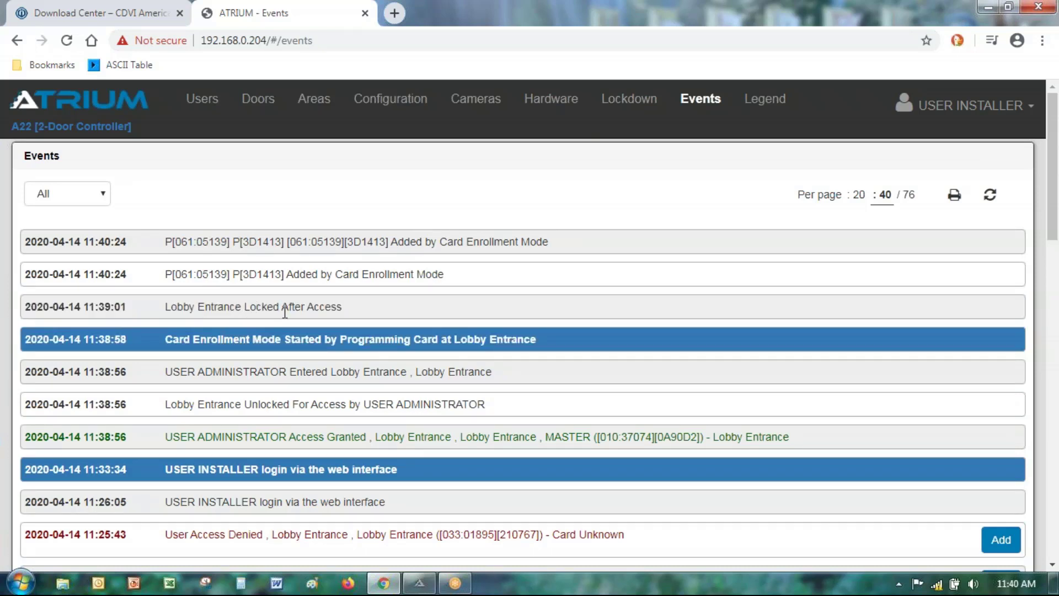
pyautogui.click(263, 309)
pyautogui.click(263, 340)
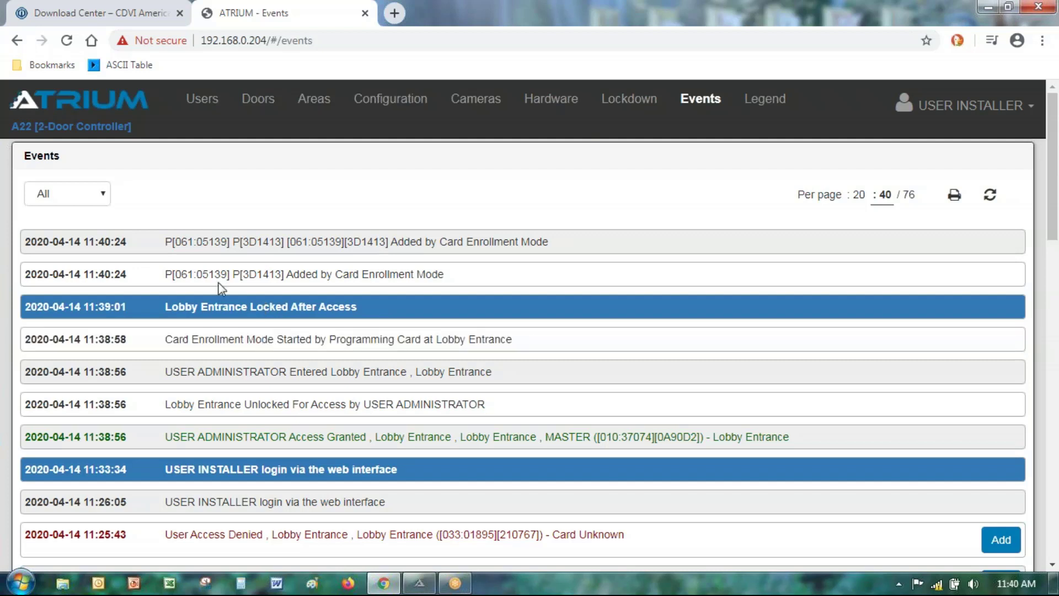
pyautogui.click(210, 276)
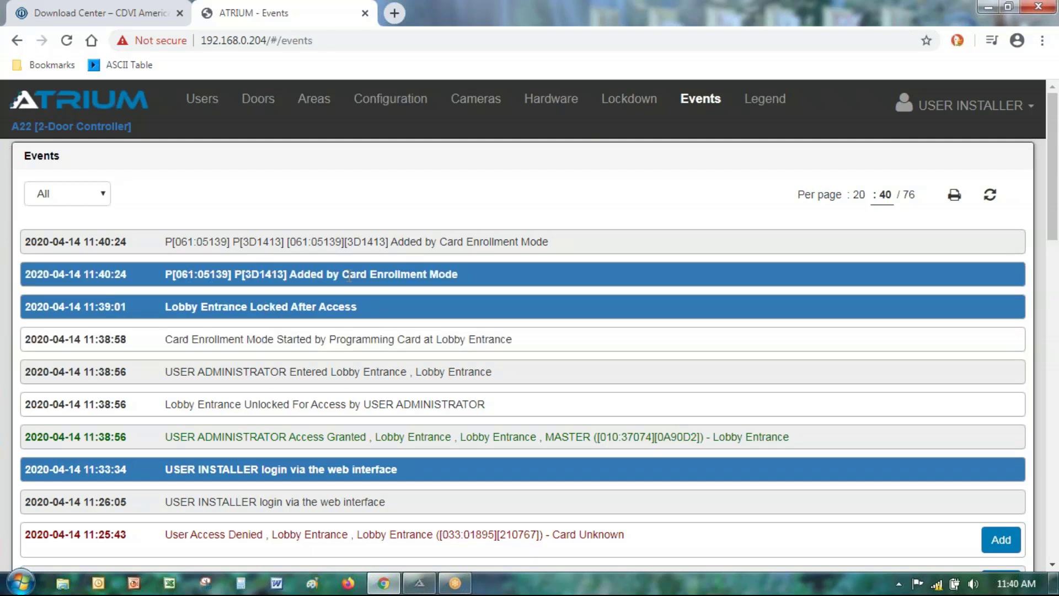
pyautogui.click(191, 276)
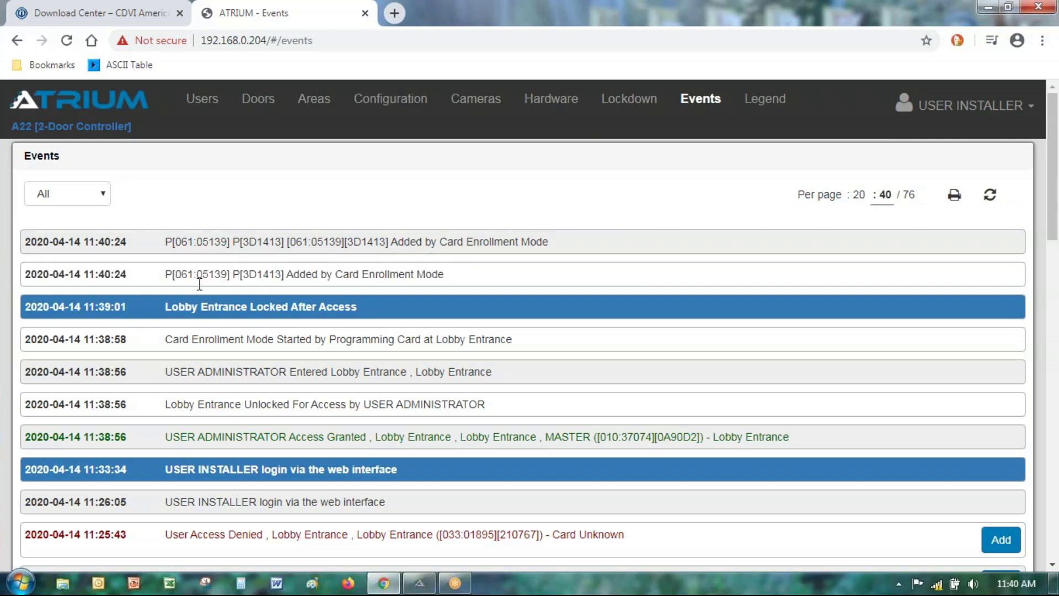
pyautogui.click(201, 306)
pyautogui.click(256, 473)
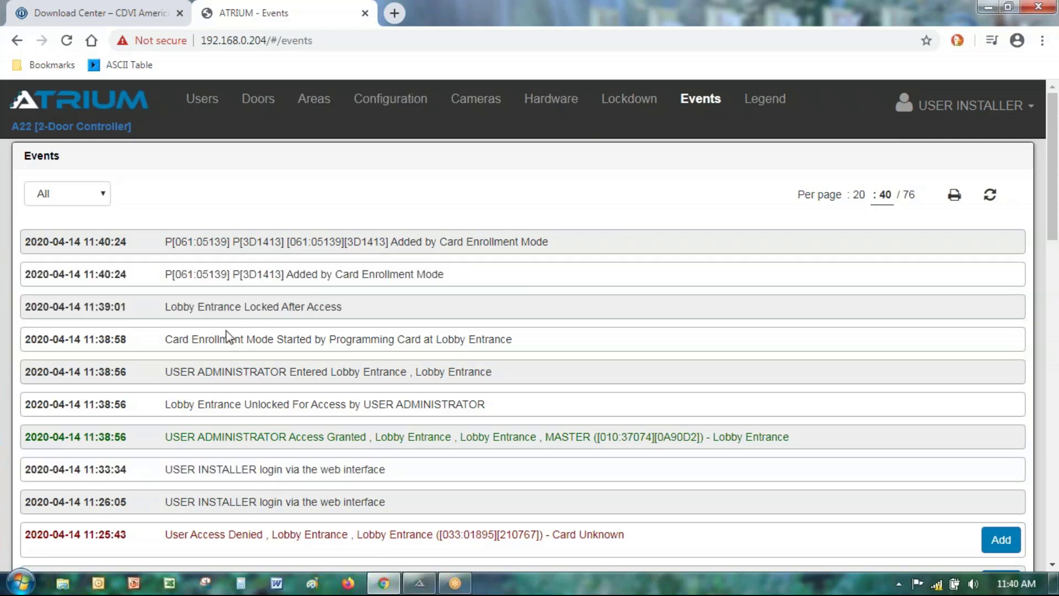
pyautogui.click(212, 278)
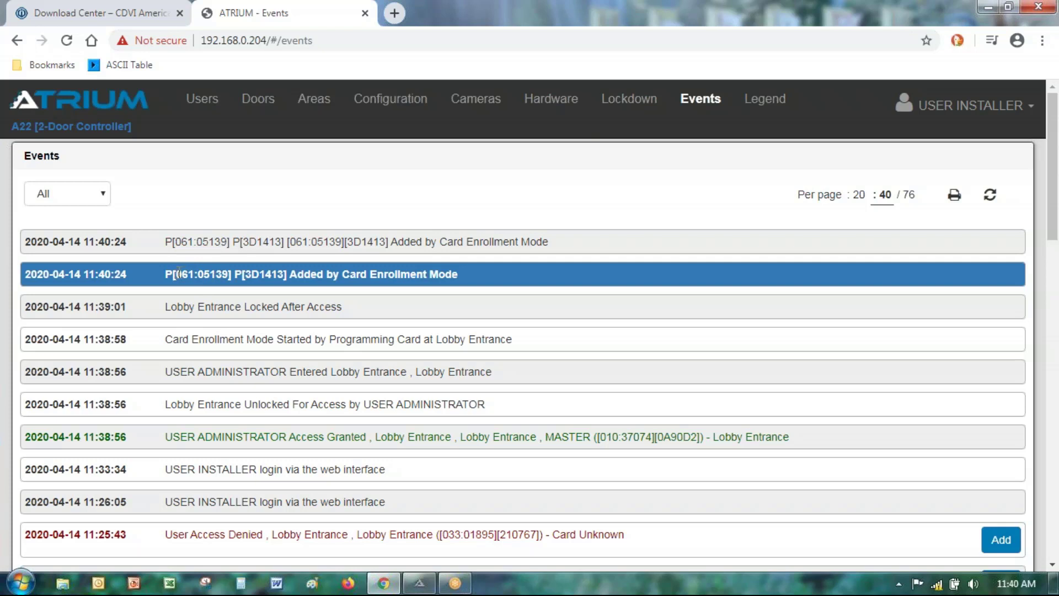
# Step: Highlight the new card's site code 061 and card number, then refresh the log to 77 events
pyautogui.moveTo(175, 273); pyautogui.dragTo(194, 277)
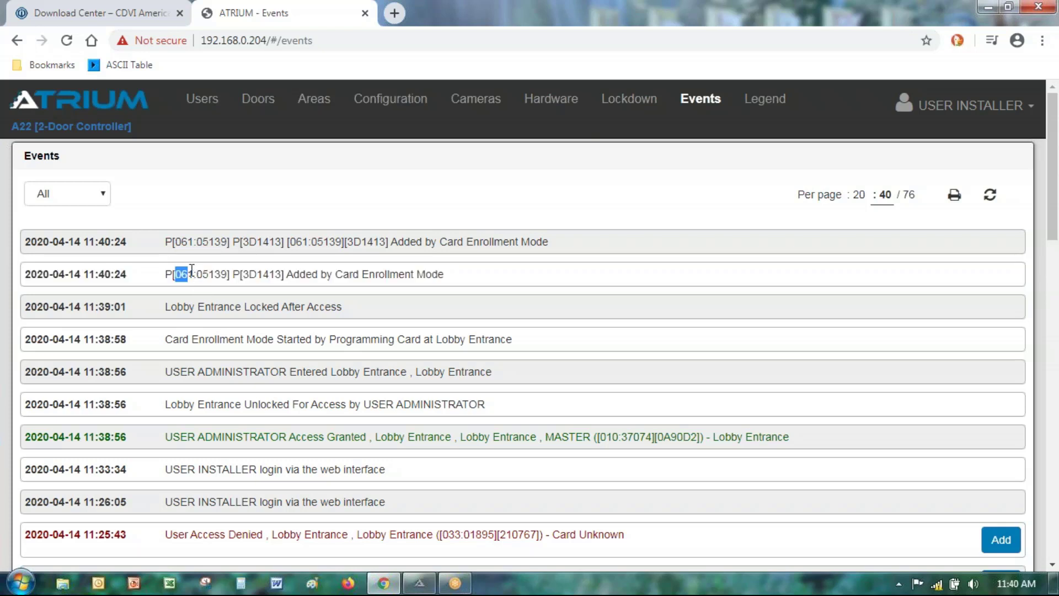
pyautogui.click(196, 278)
pyautogui.moveTo(198, 275); pyautogui.dragTo(230, 276)
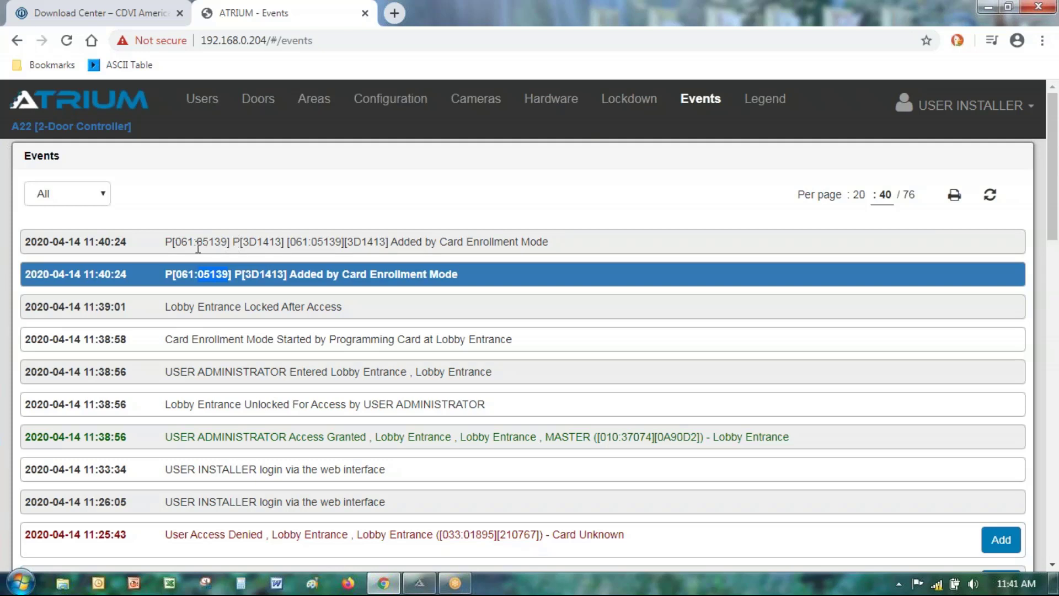
pyautogui.moveTo(167, 242); pyautogui.dragTo(279, 249)
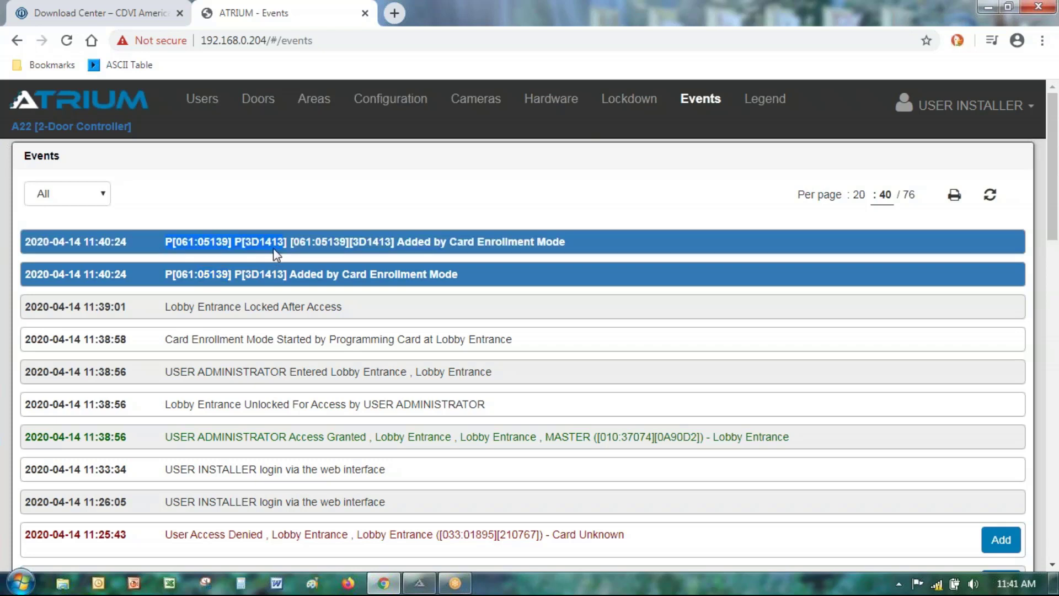
pyautogui.click(478, 312)
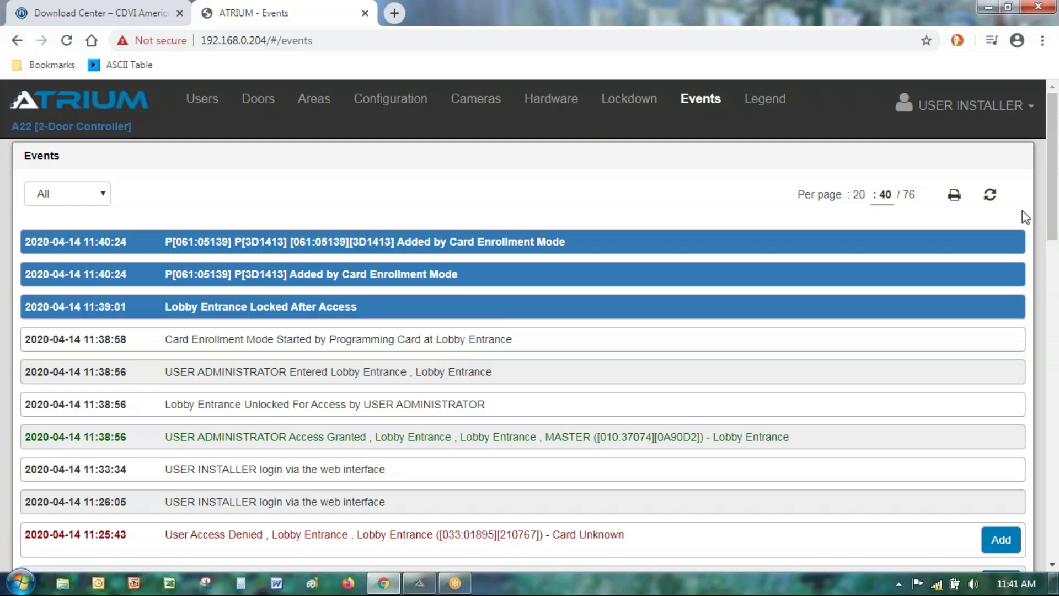
pyautogui.click(989, 194)
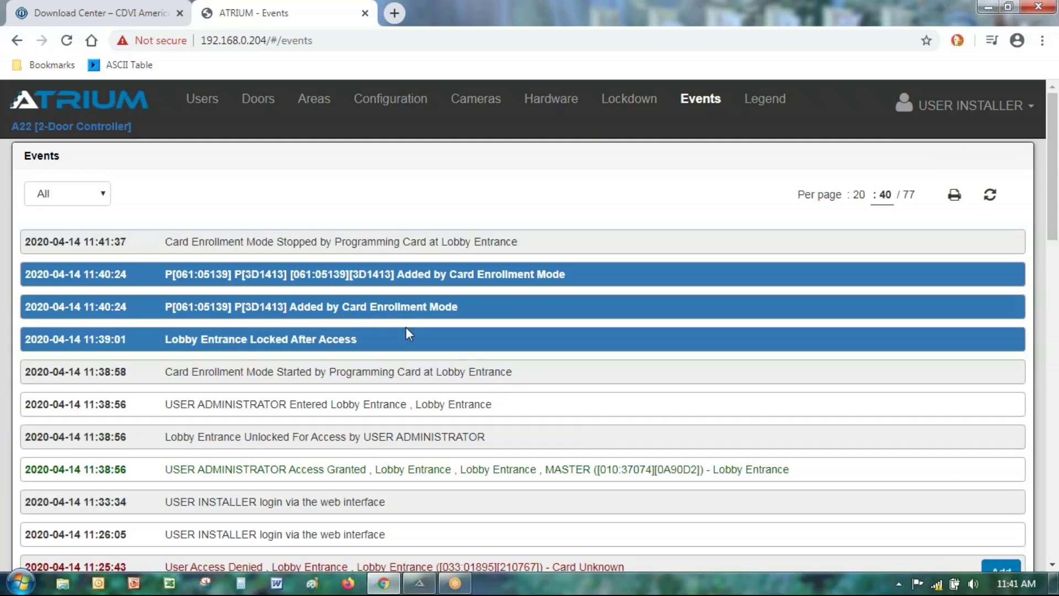
# Step: Unmark the rows, refresh to 81 events, and select the new card's green Access Granted entry
pyautogui.click(408, 338)
pyautogui.click(416, 302)
pyautogui.click(432, 279)
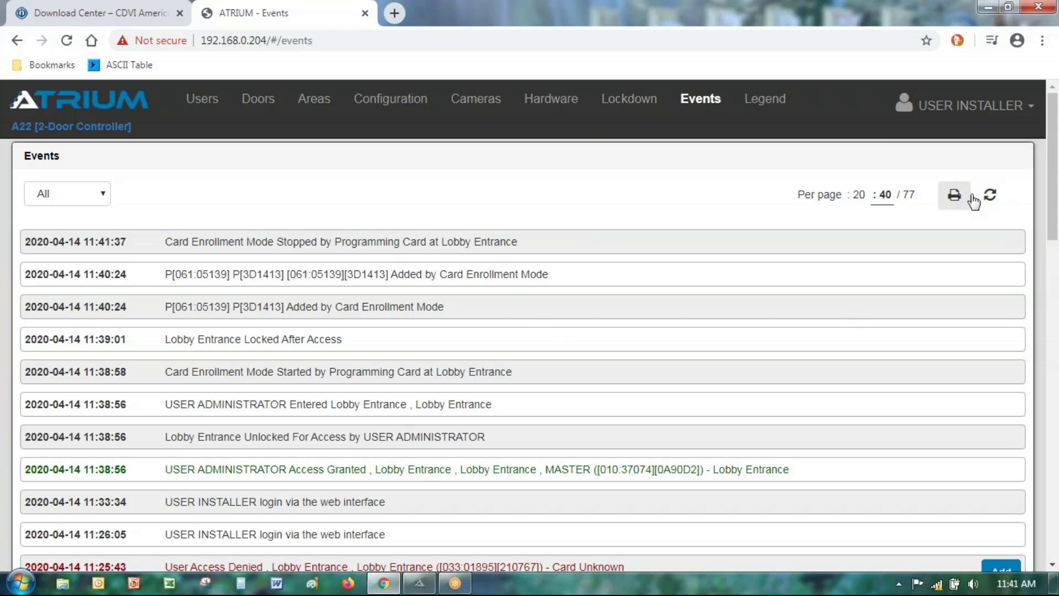
pyautogui.click(990, 194)
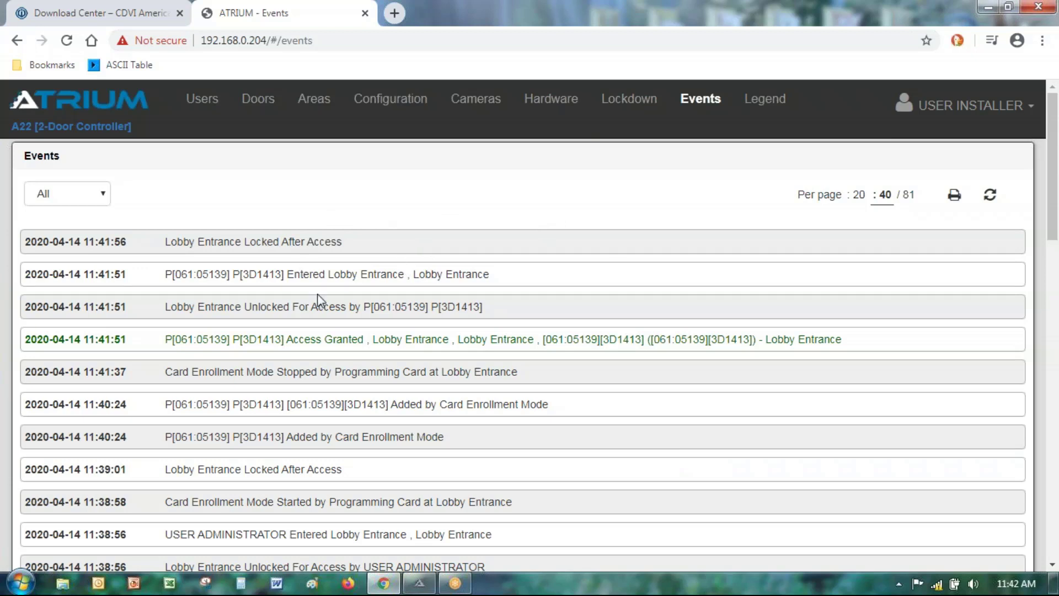
pyautogui.click(245, 340)
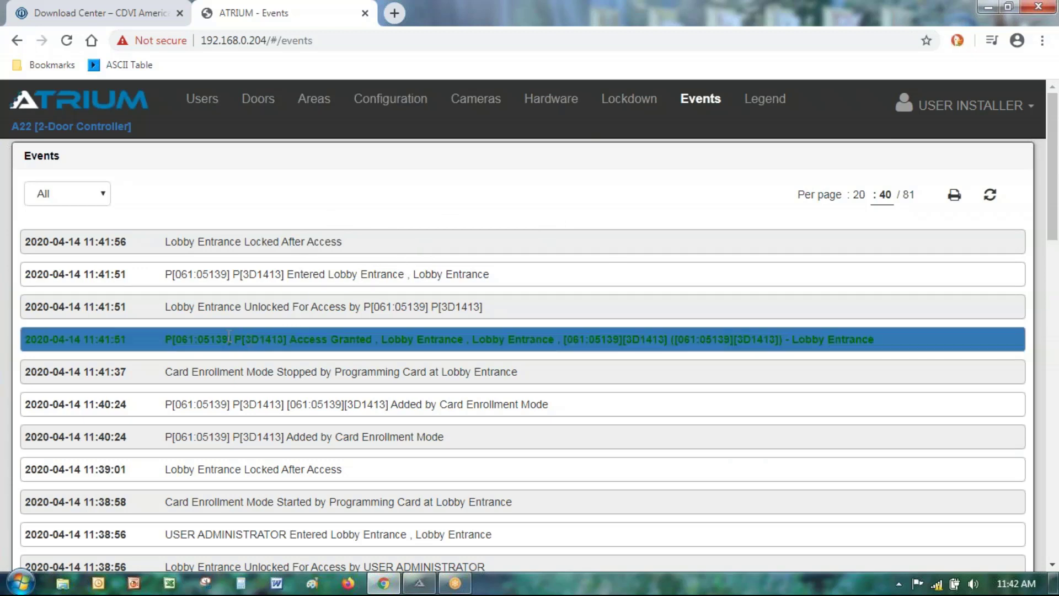
pyautogui.click(243, 342)
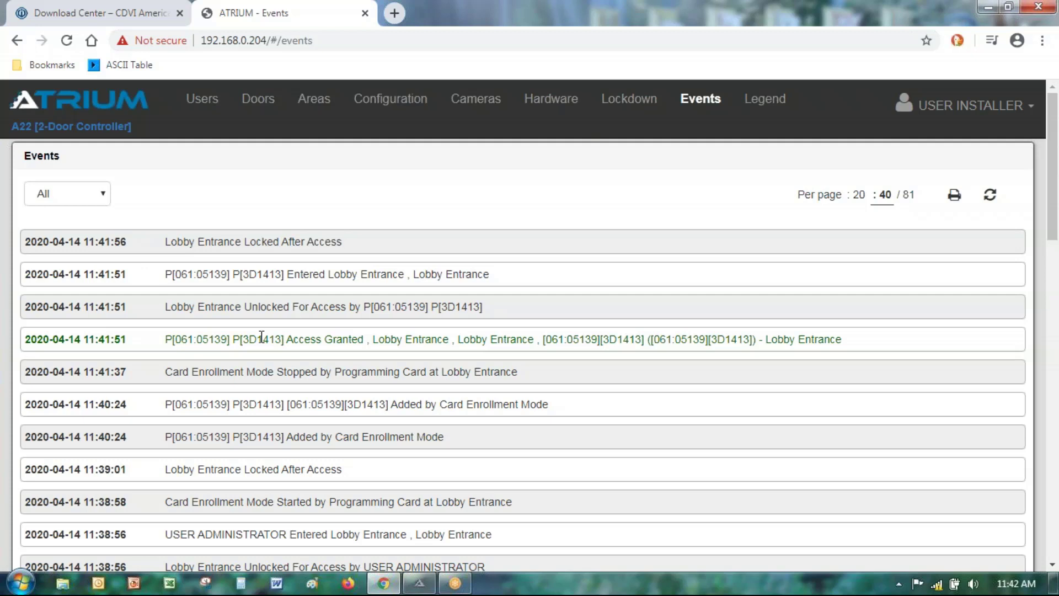
# Step: Open Configuration > Access Levels, edit Access Level Programming, and expand its Areas section
pyautogui.click(381, 107)
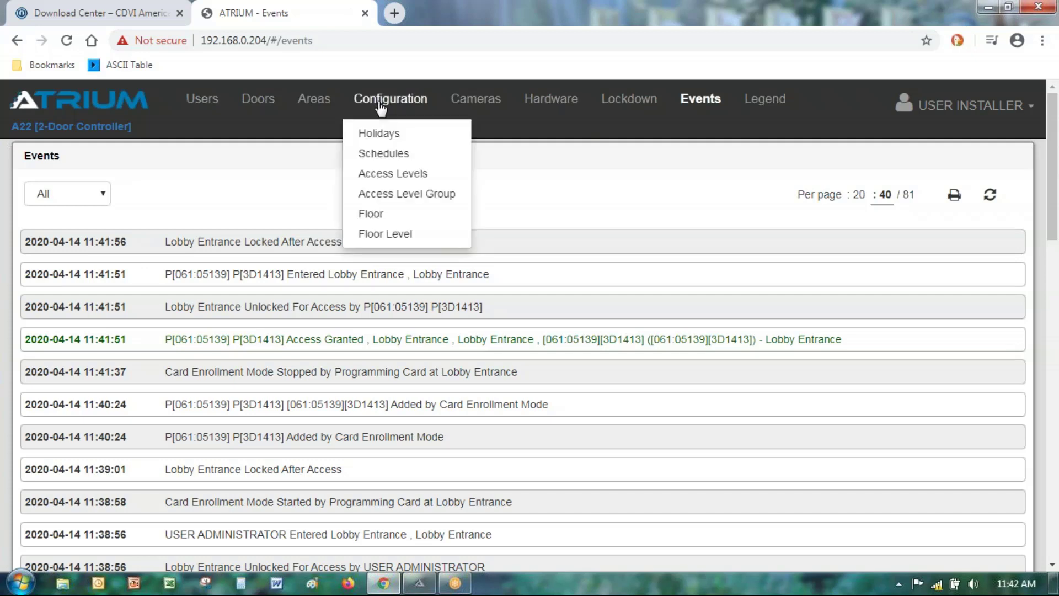
pyautogui.click(411, 175)
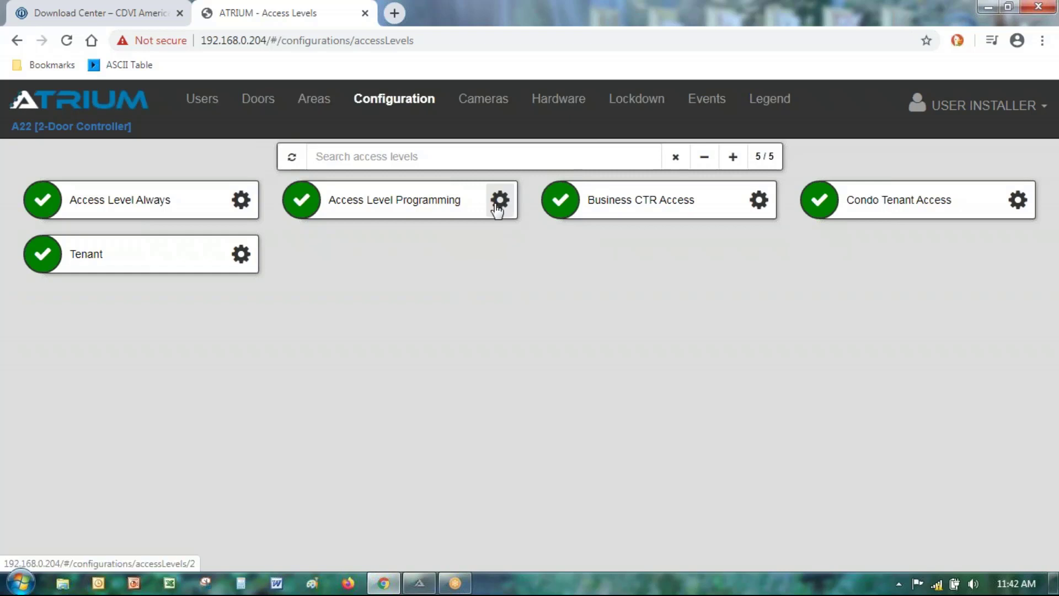
pyautogui.click(498, 205)
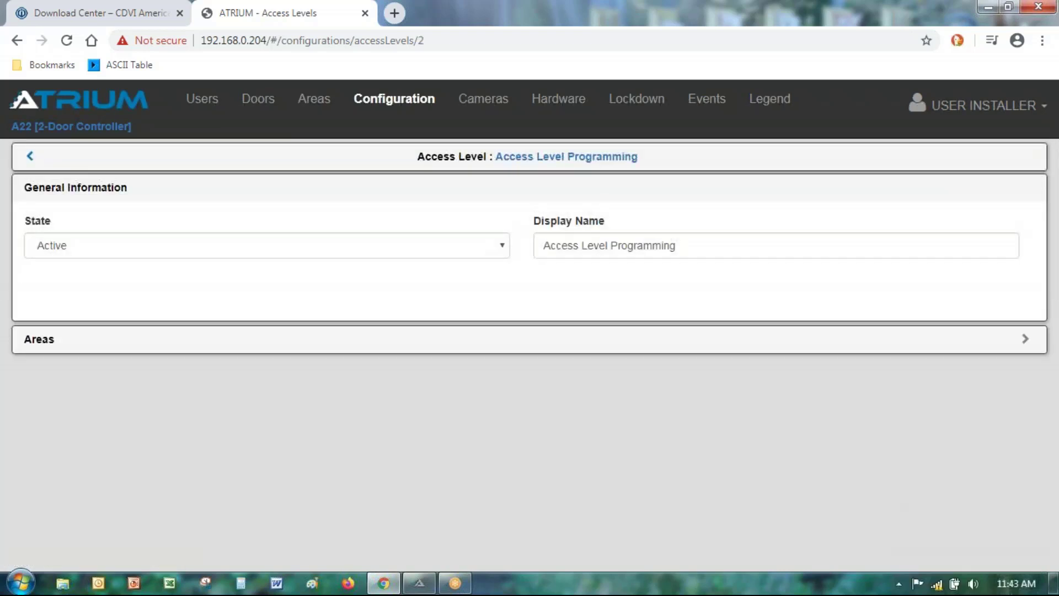
pyautogui.click(39, 341)
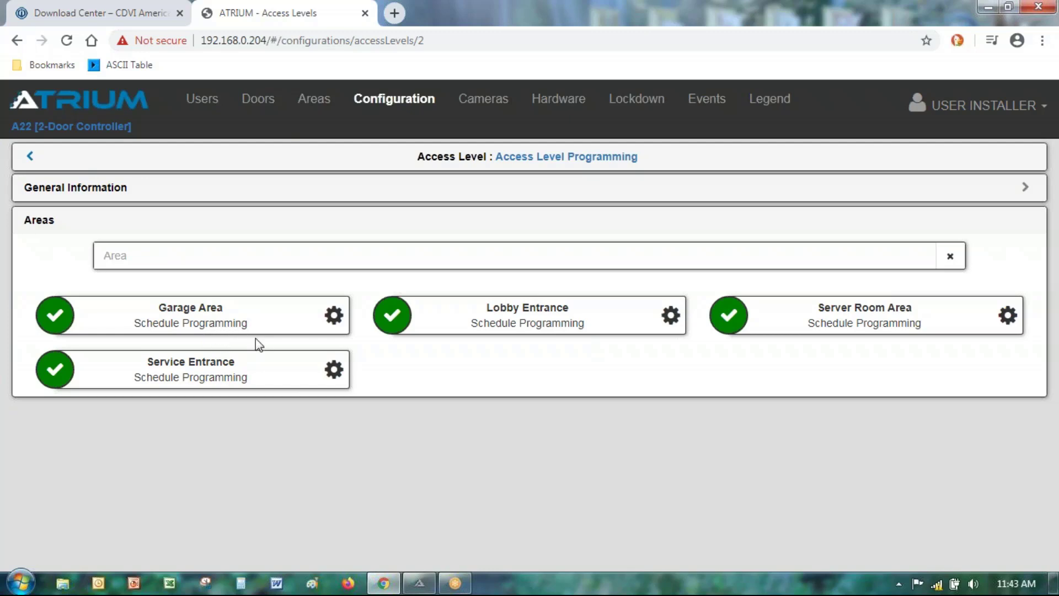
# Step: Try Schedule Never on Garage Area and 8H-17H on Lobby Entrance, then cancel the edits
pyautogui.click(334, 315)
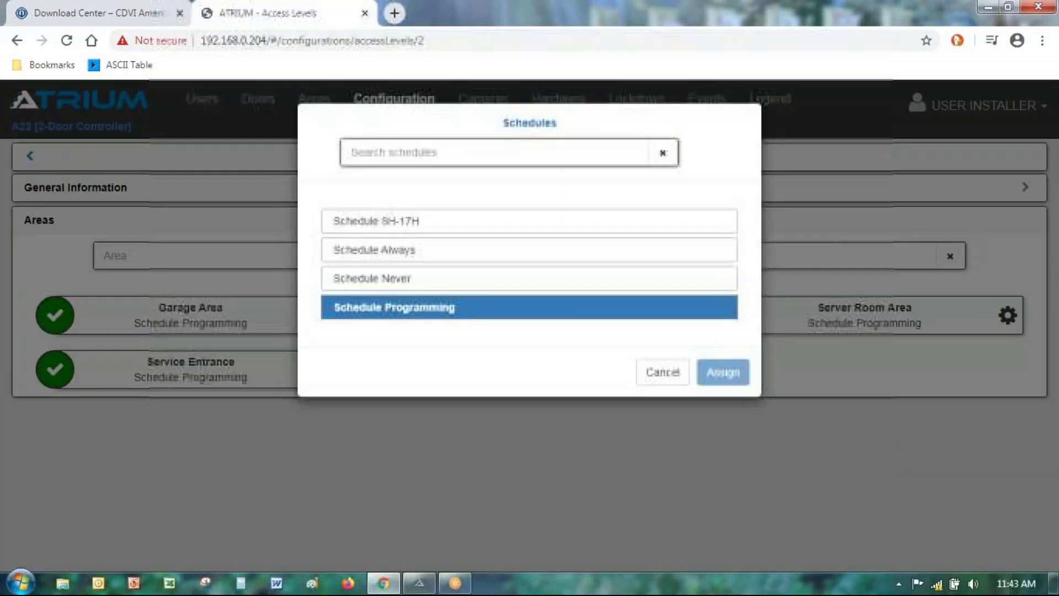
pyautogui.click(377, 281)
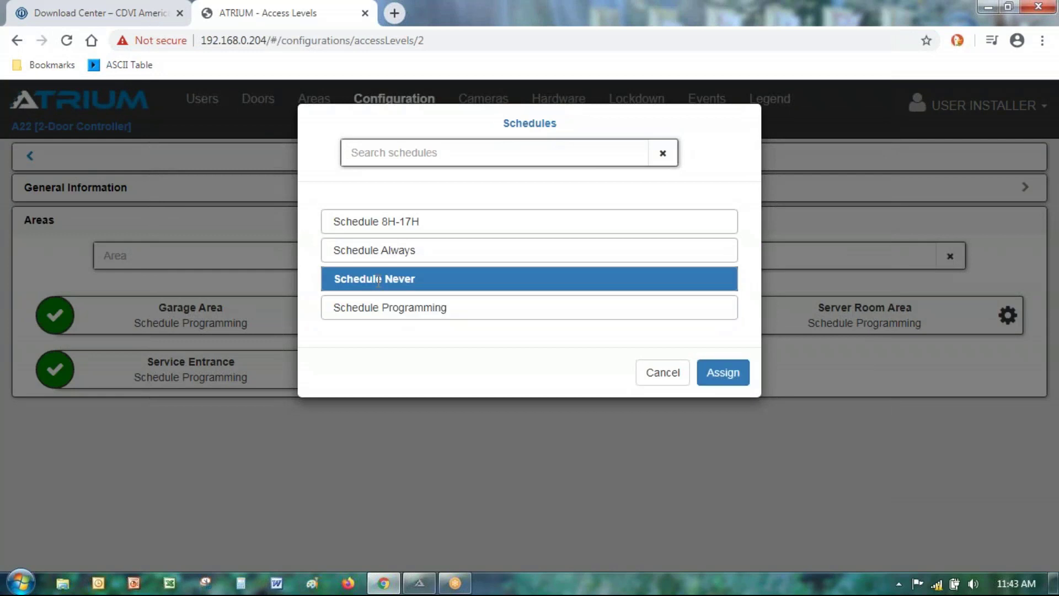
pyautogui.click(719, 372)
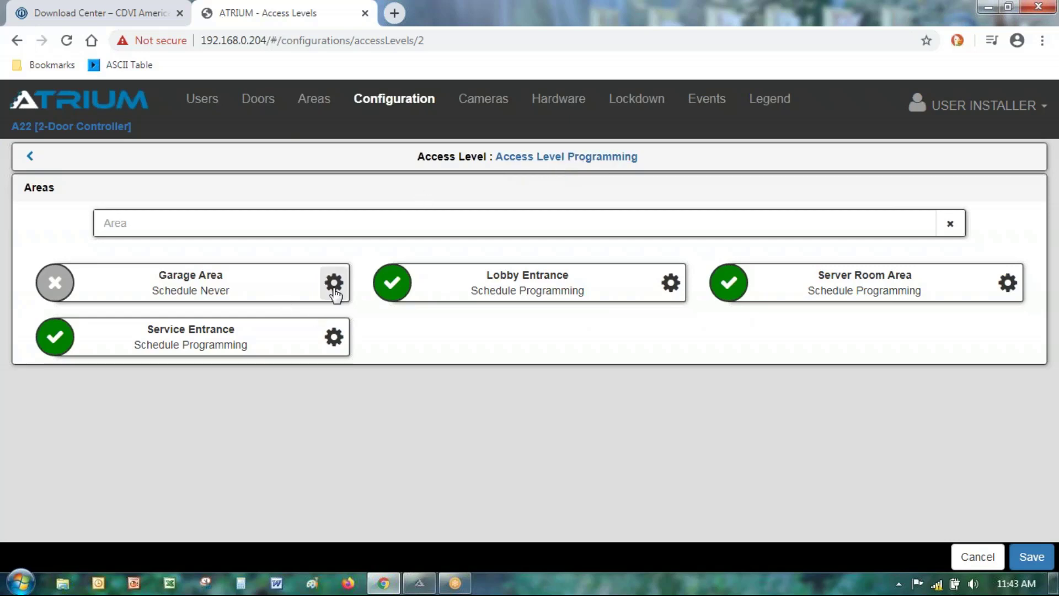
pyautogui.click(668, 284)
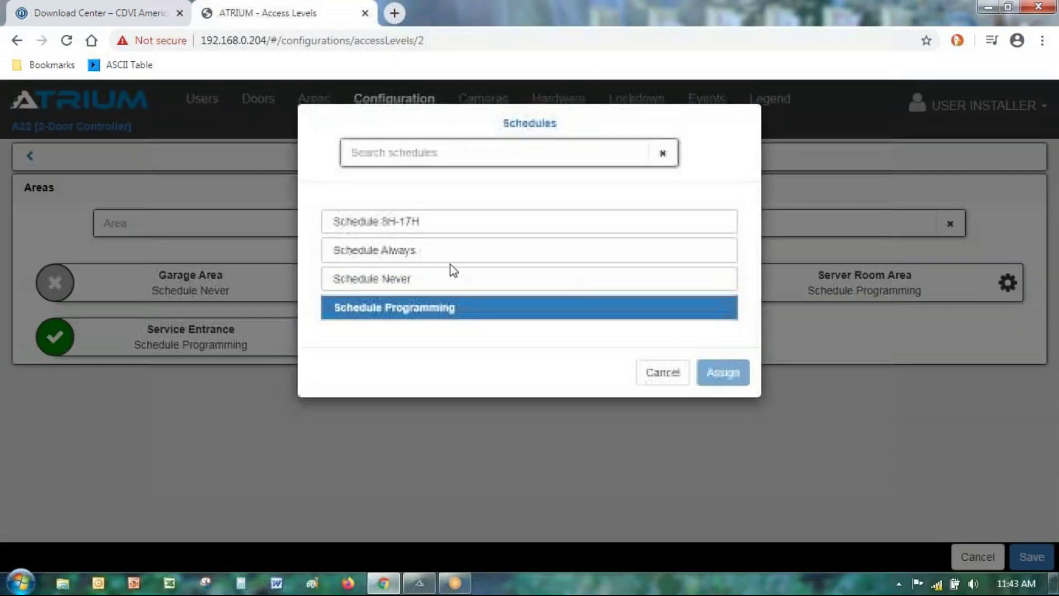
pyautogui.click(378, 220)
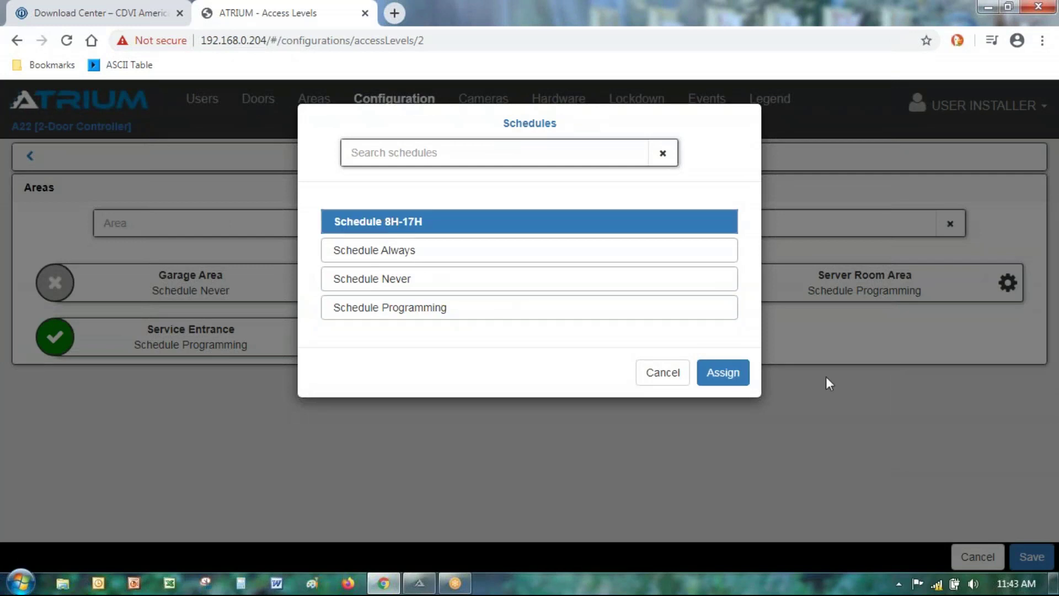
pyautogui.click(704, 380)
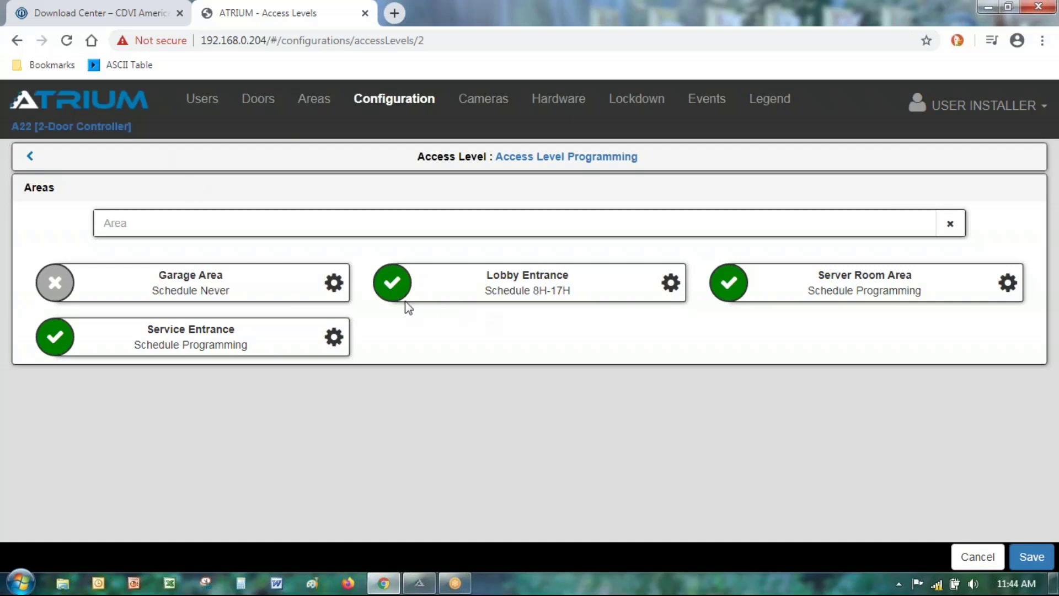
pyautogui.click(990, 560)
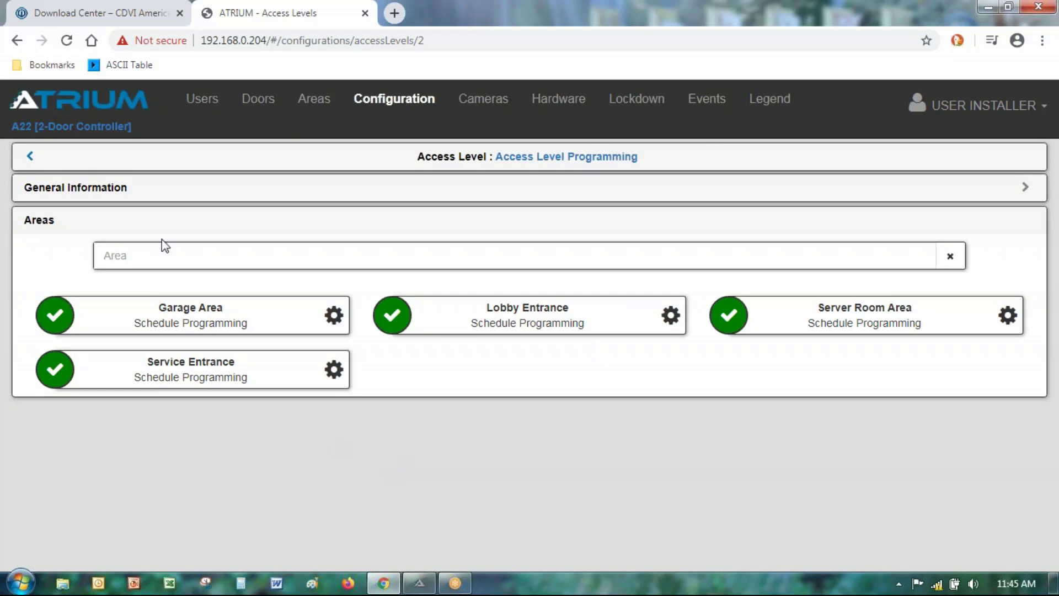
# Step: Open Users > Users and reload with F5 so the newly enrolled card user appears
pyautogui.click(200, 101)
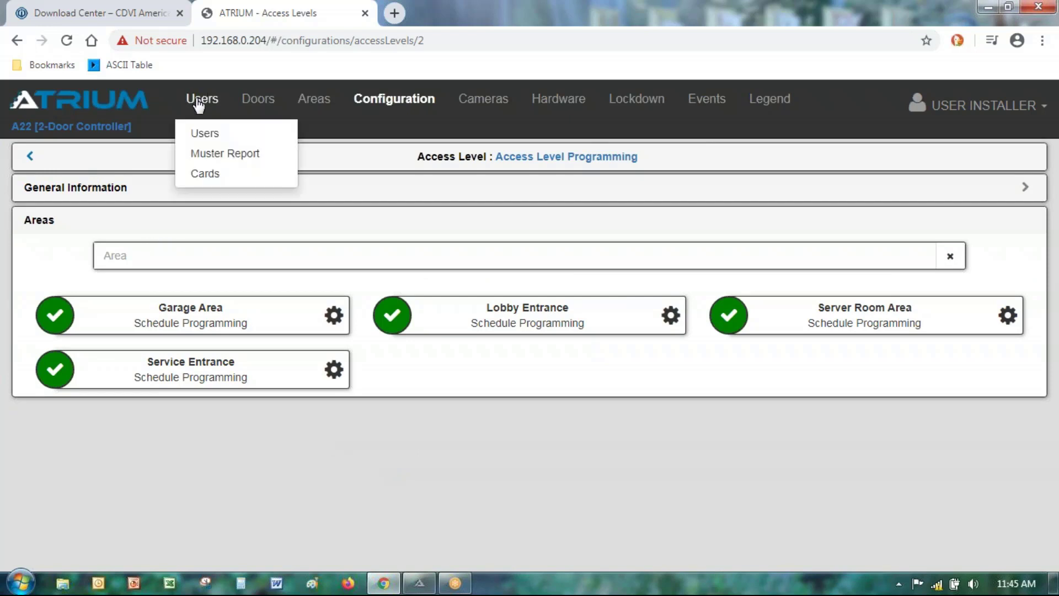
pyautogui.click(213, 140)
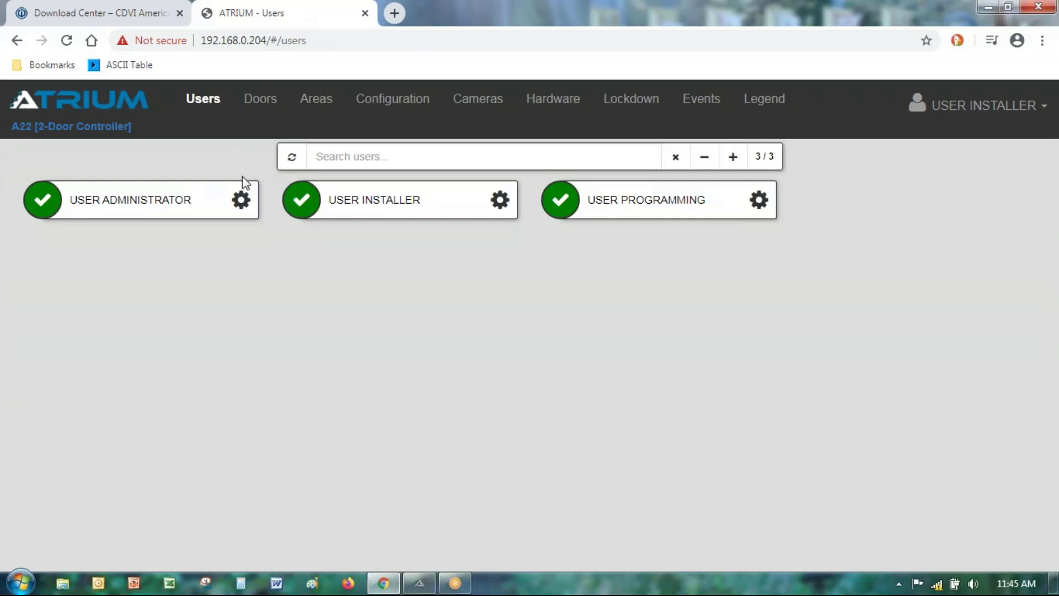
pyautogui.press('F5')
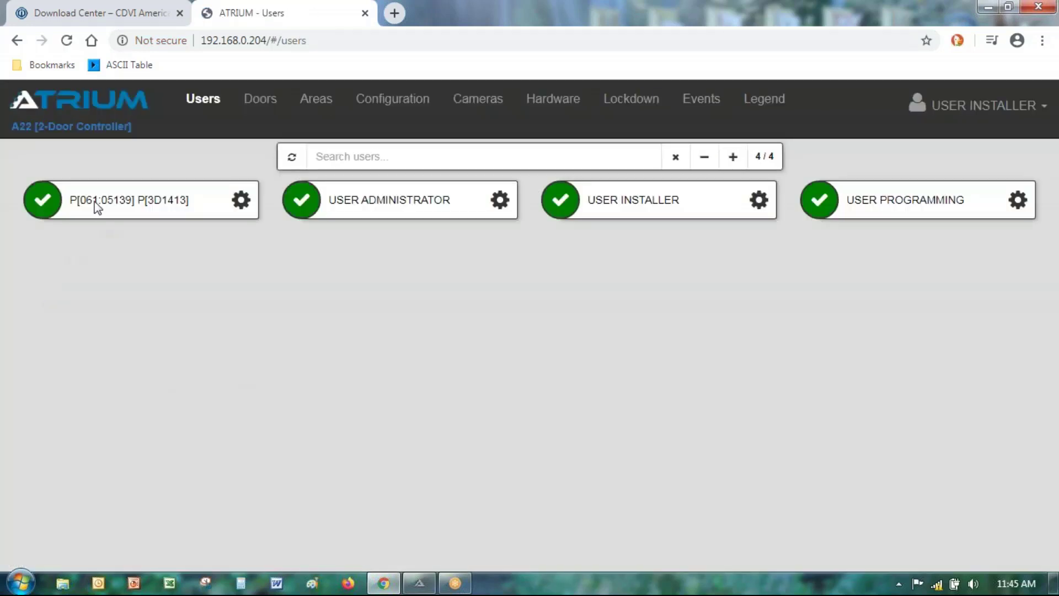
pyautogui.moveTo(93, 202); pyautogui.dragTo(81, 202)
pyautogui.click(125, 212)
# Step: Replace the new card user's first and last name with a real name and save the record
pyautogui.click(241, 200)
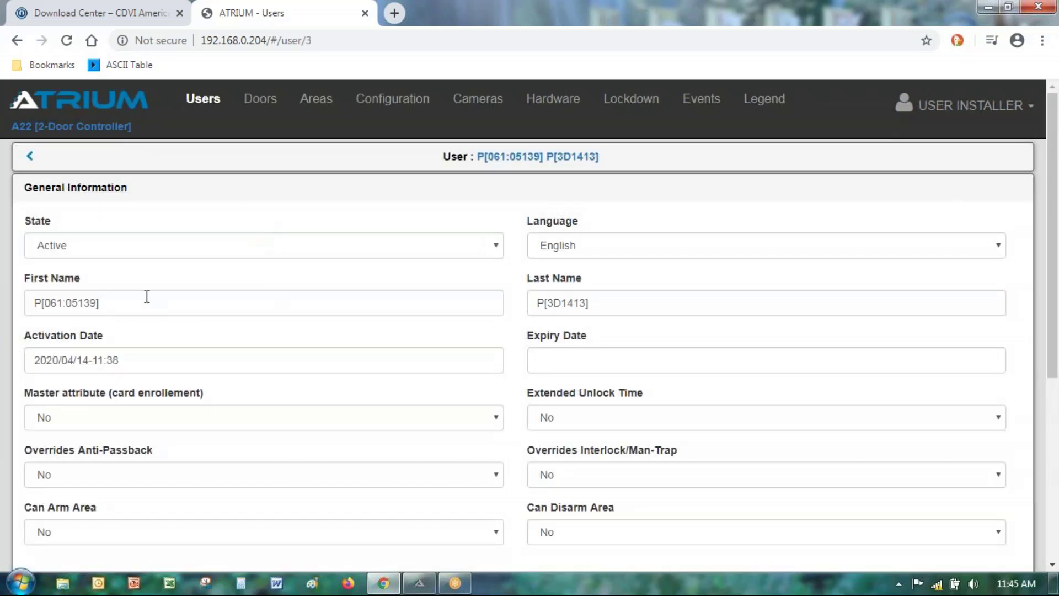
pyautogui.moveTo(149, 304); pyautogui.dragTo(14, 298)
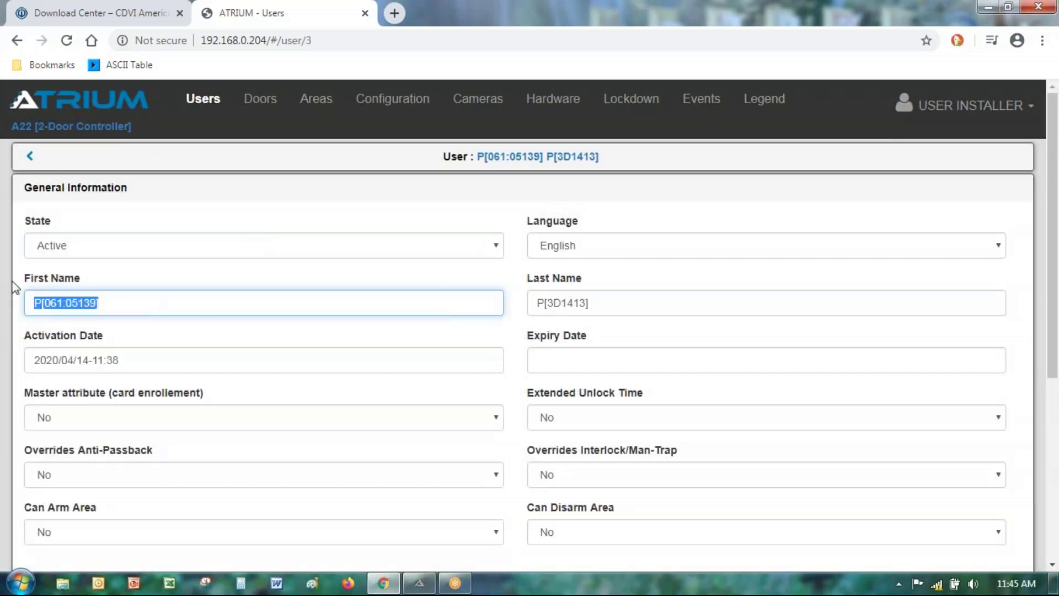
pyautogui.press('Tab')
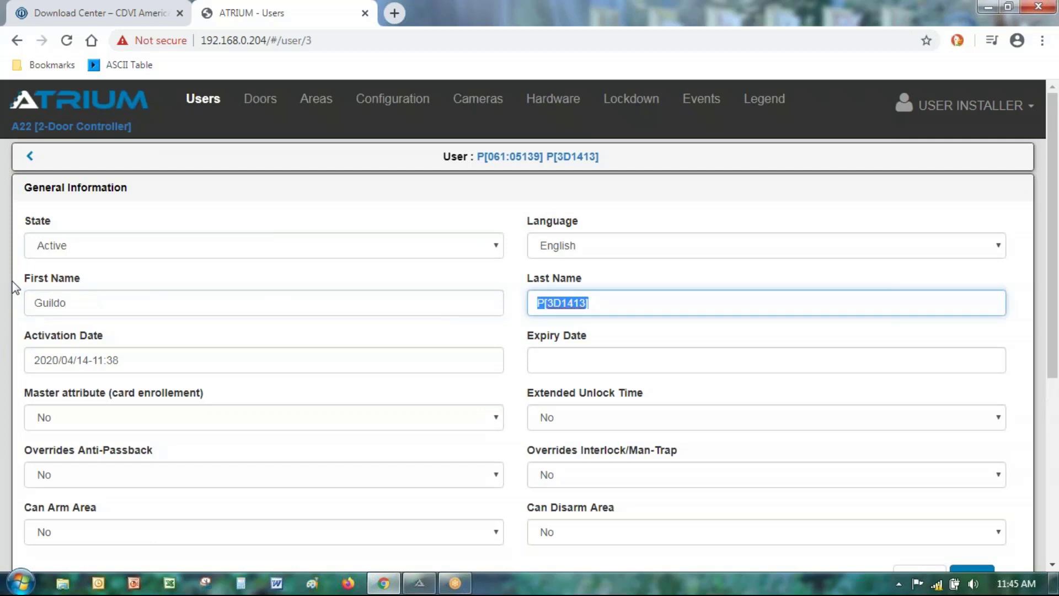
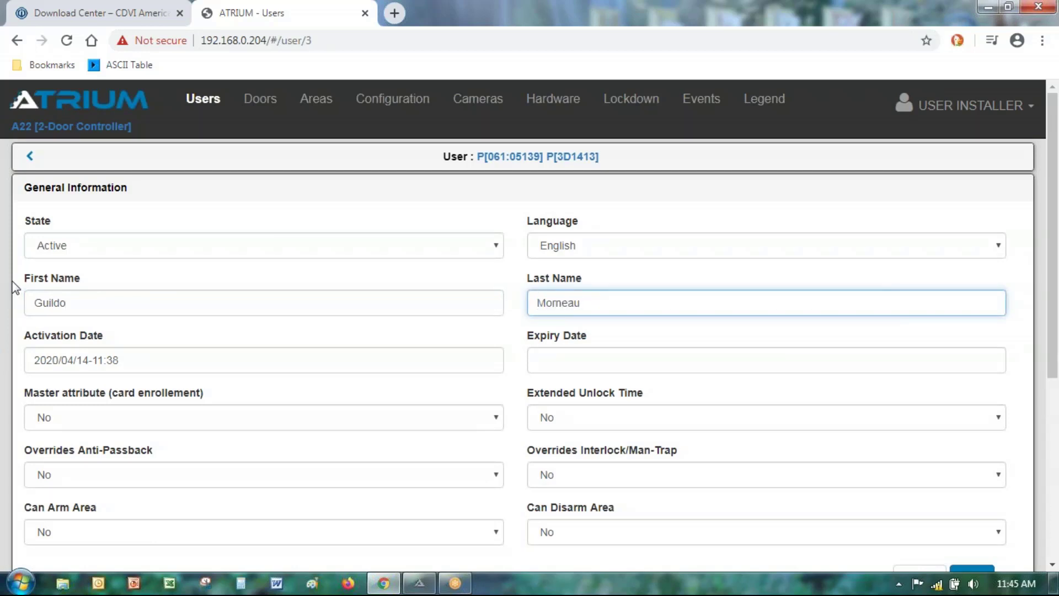
pyautogui.scroll(-3, 236, 364)
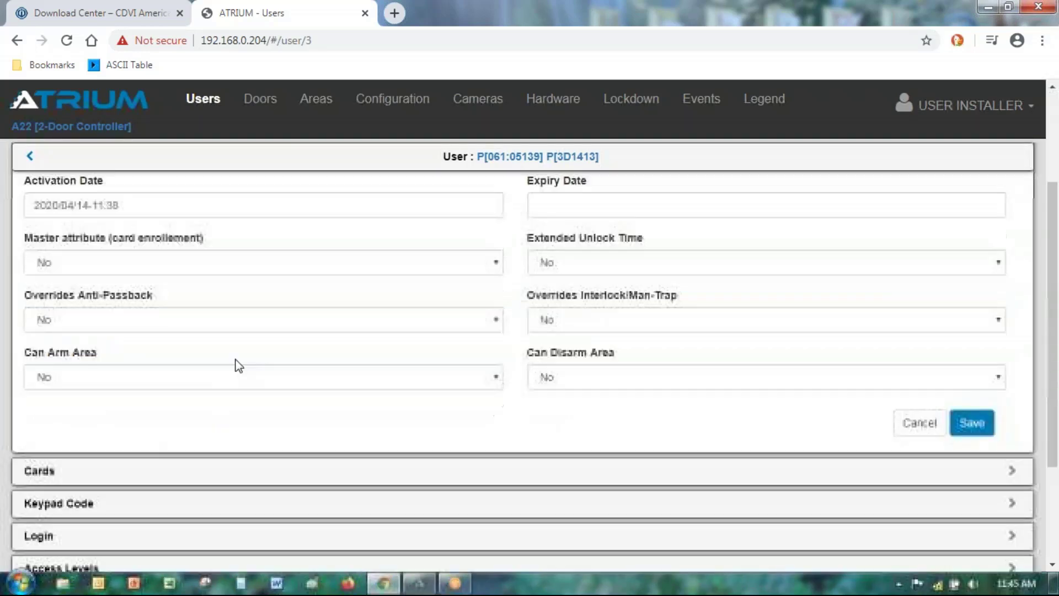
pyautogui.click(971, 424)
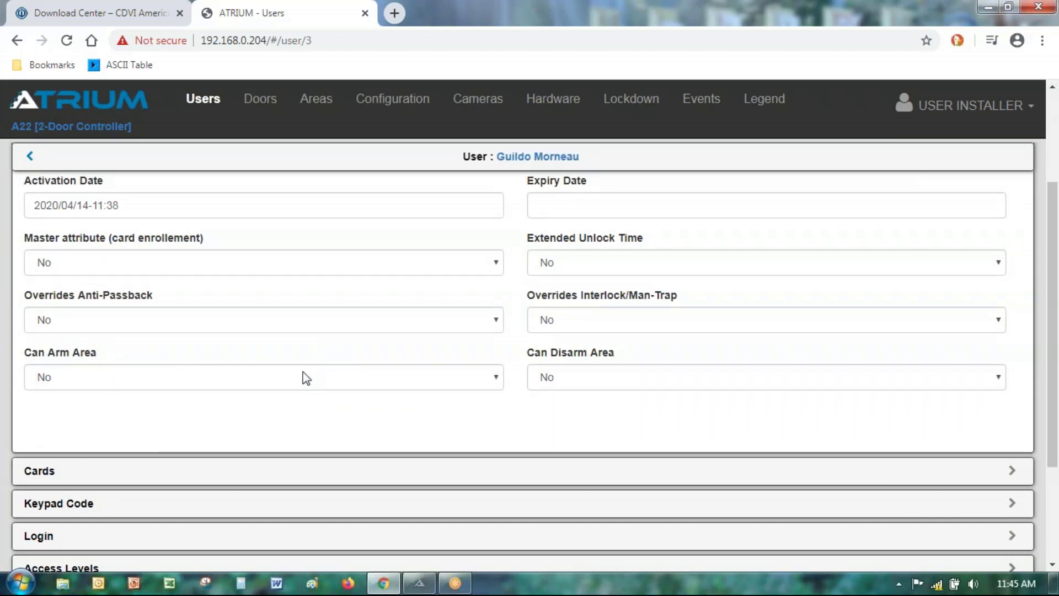
# Step: Expand the user's Cards section to show the assigned card with site code 061
pyautogui.scroll(3, 276, 396)
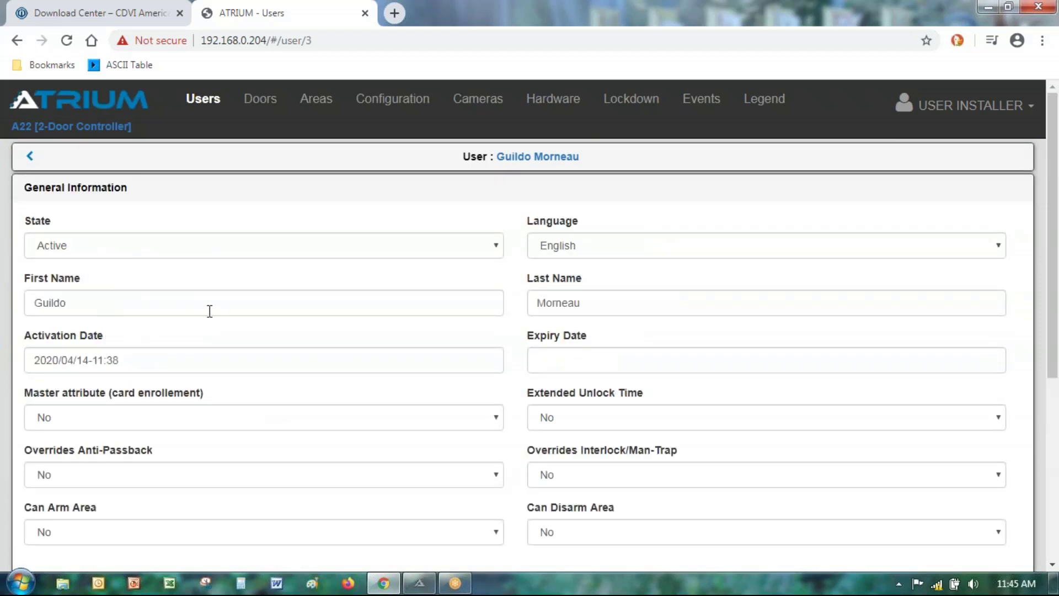
pyautogui.scroll(-4, 228, 304)
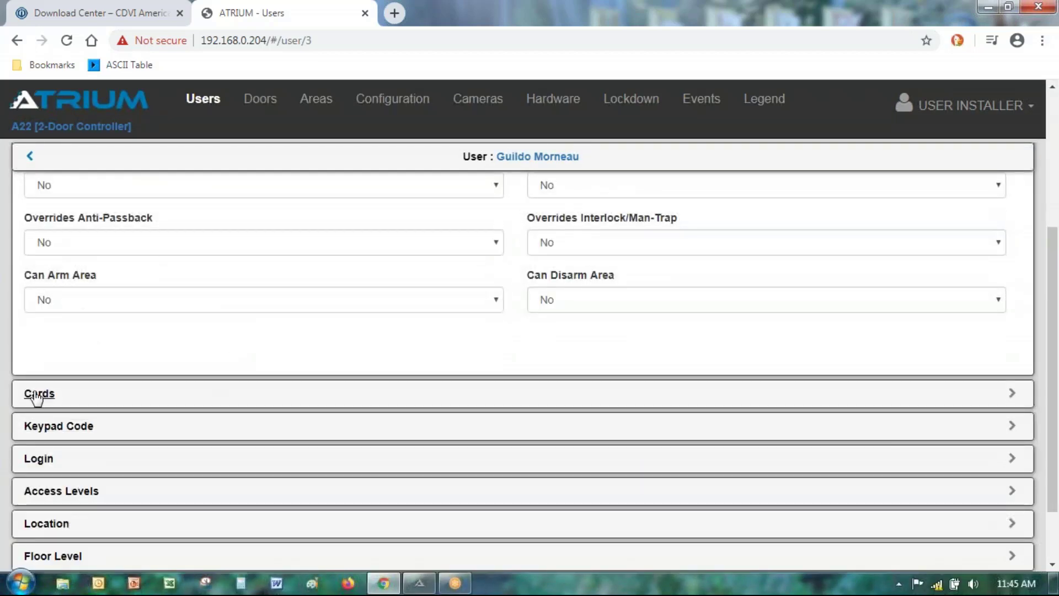
pyautogui.click(34, 394)
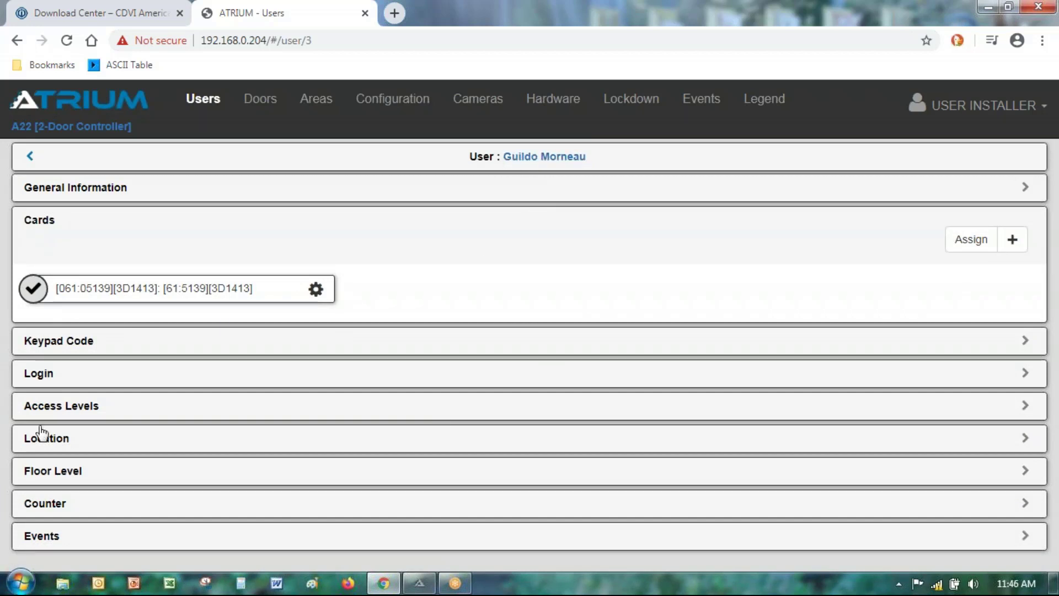
# Step: Expand the user's Access Levels to confirm Access Level Programming, then go back to Users
pyautogui.click(65, 407)
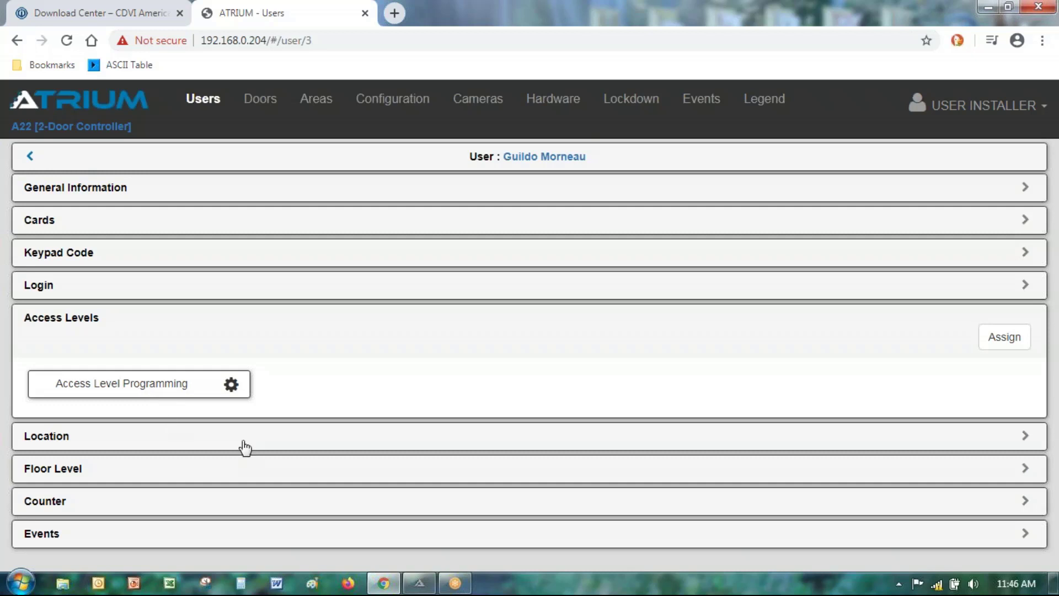
pyautogui.click(30, 156)
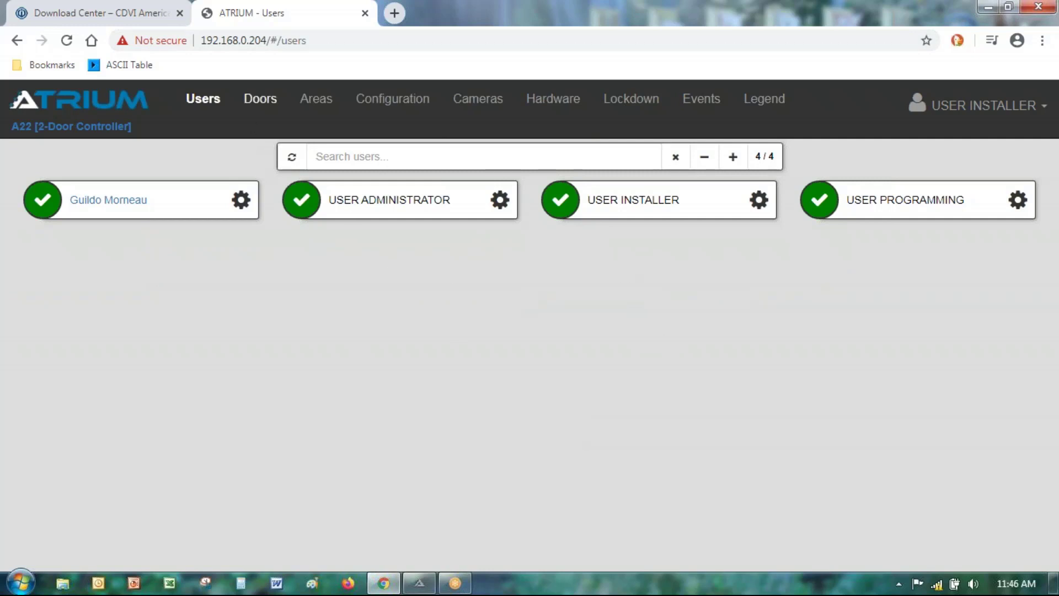
# Step: Go to Doors, then Events, to view the access log with the latest Lobby Entrance entries
pyautogui.click(261, 109)
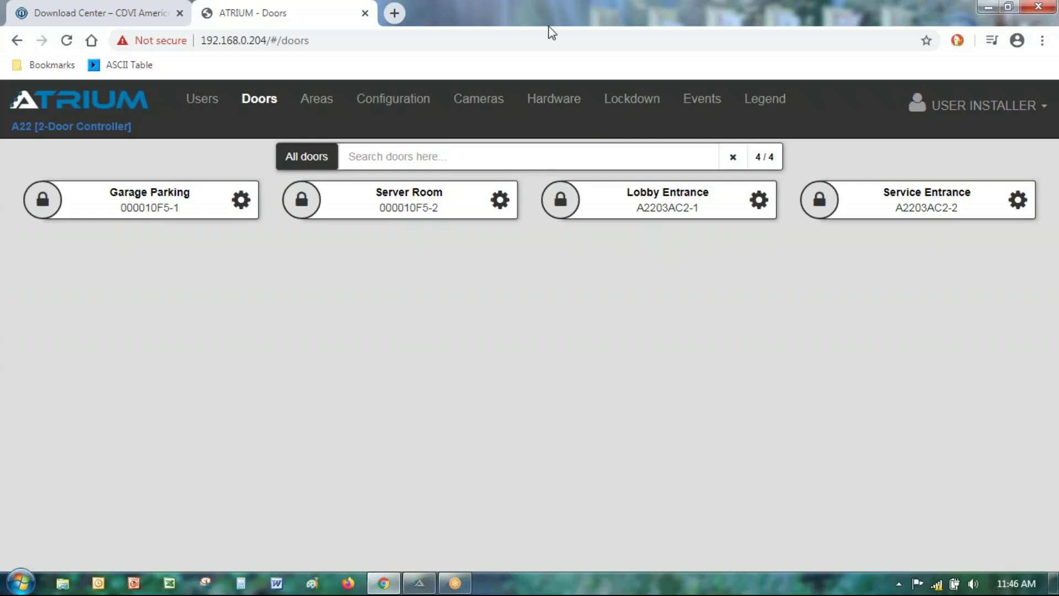
pyautogui.click(694, 103)
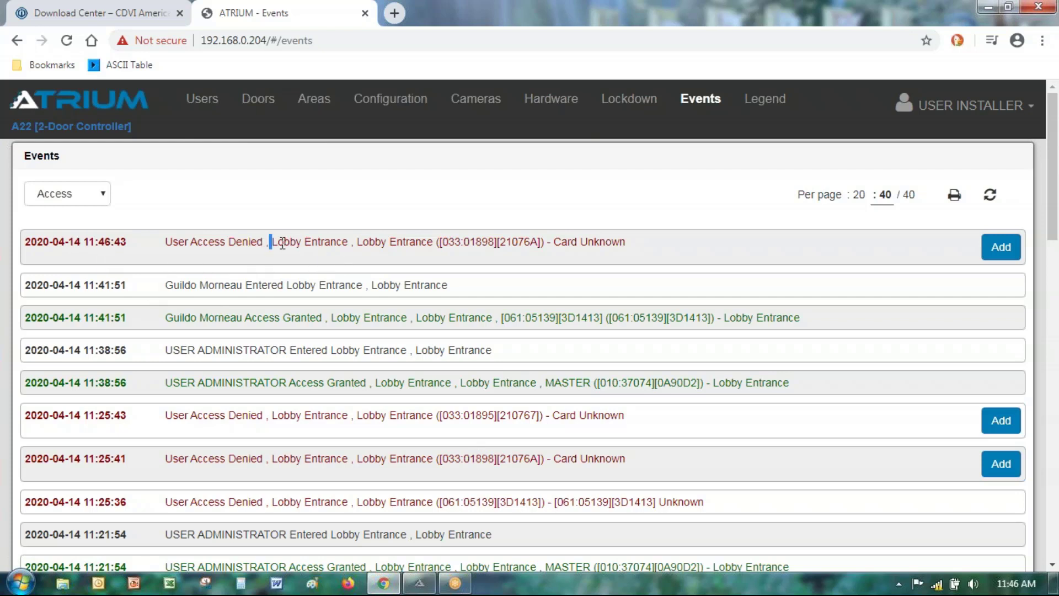
# Step: Inspect the latest denied event by highlighting Lobby Entrance and the unknown card number
pyautogui.moveTo(272, 242); pyautogui.dragTo(349, 242)
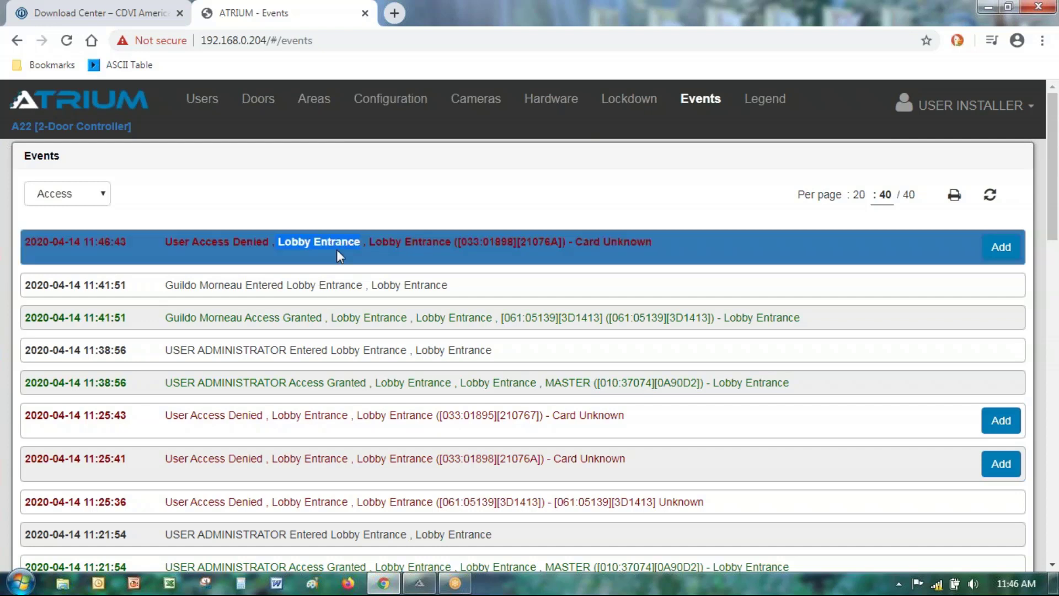
pyautogui.click(317, 224)
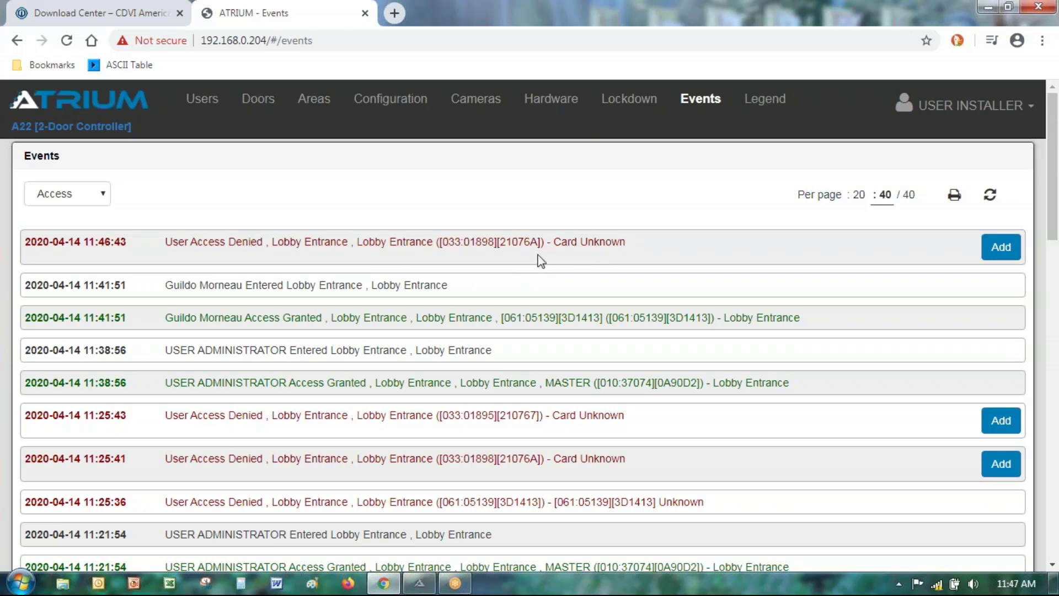
pyautogui.click(606, 241)
pyautogui.click(608, 241)
pyautogui.moveTo(442, 241); pyautogui.dragTo(497, 243)
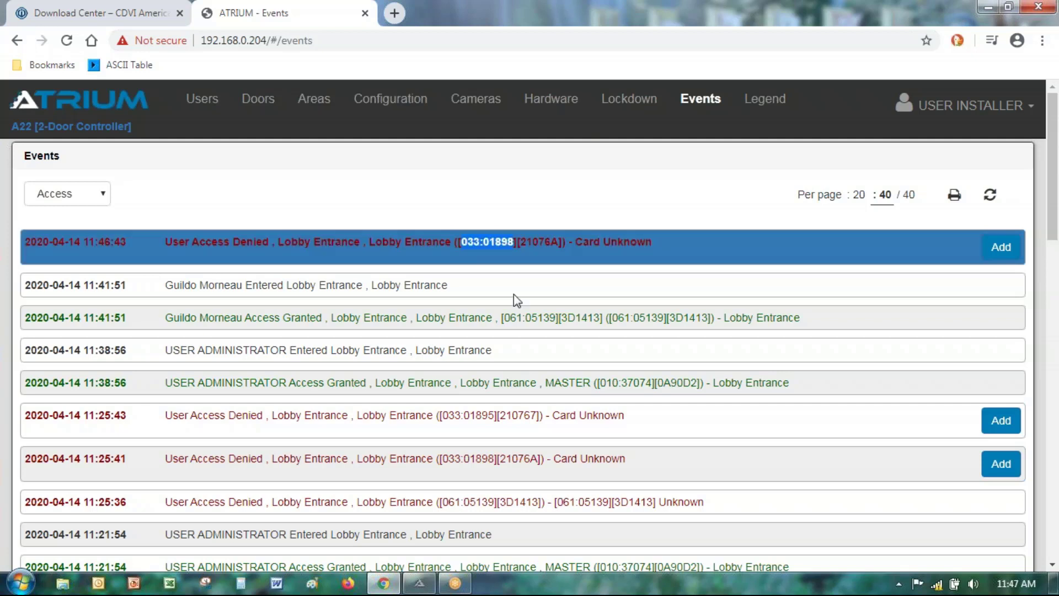
pyautogui.click(526, 210)
# Step: Highlight the Card Unknown reason, then open and dismiss the event type filter list
pyautogui.click(652, 247)
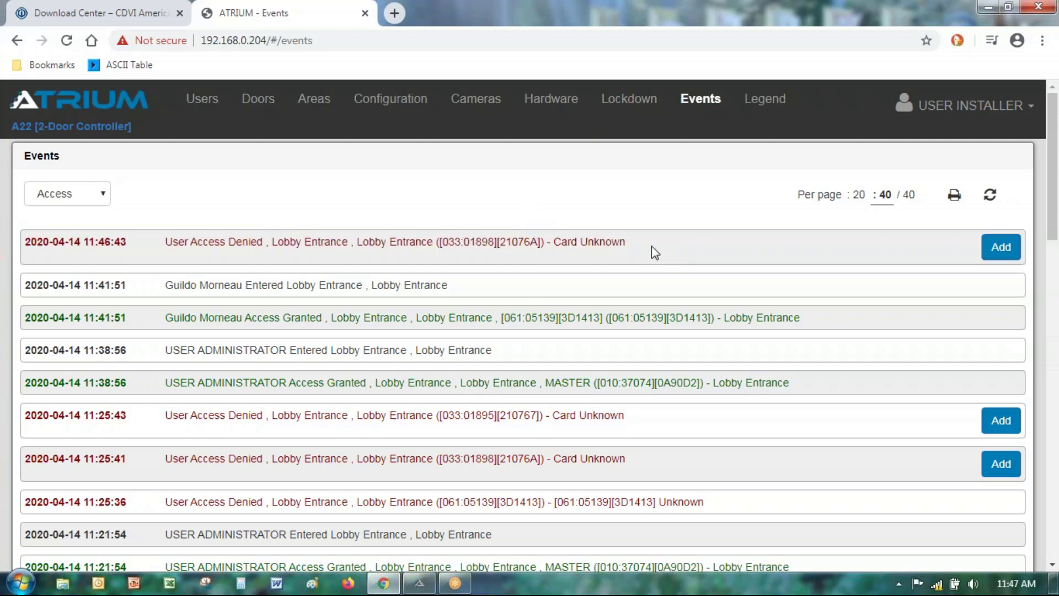
pyautogui.moveTo(646, 243); pyautogui.dragTo(575, 243)
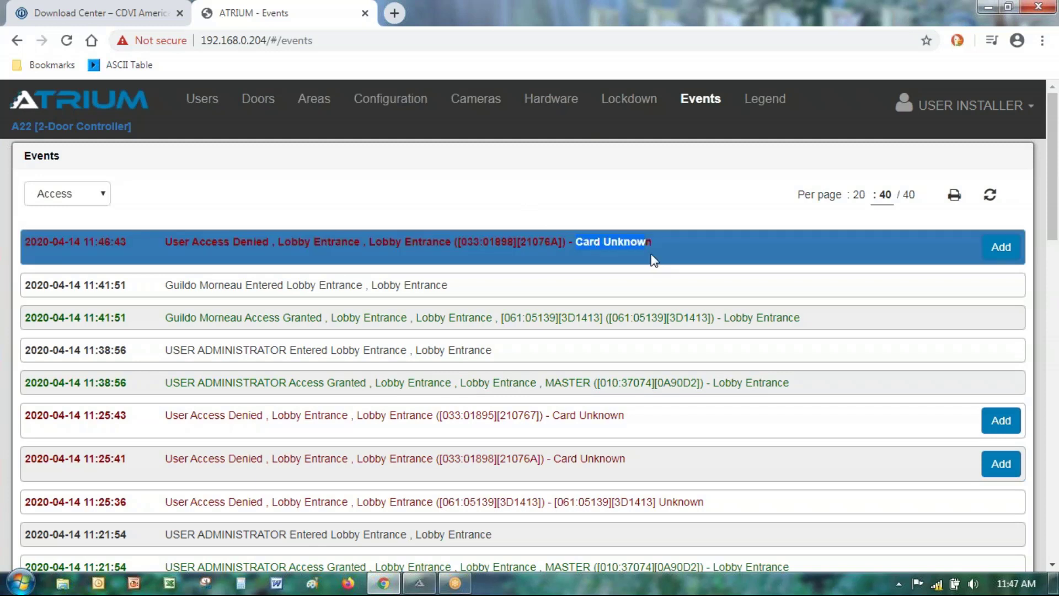
pyautogui.click(653, 258)
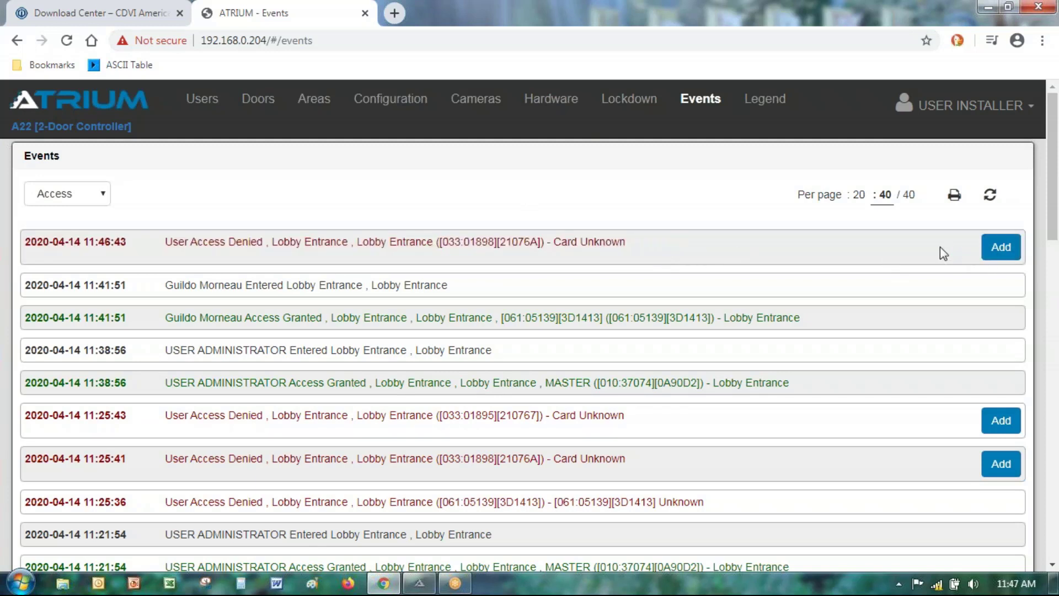
pyautogui.click(624, 238)
pyautogui.click(657, 243)
pyautogui.click(72, 199)
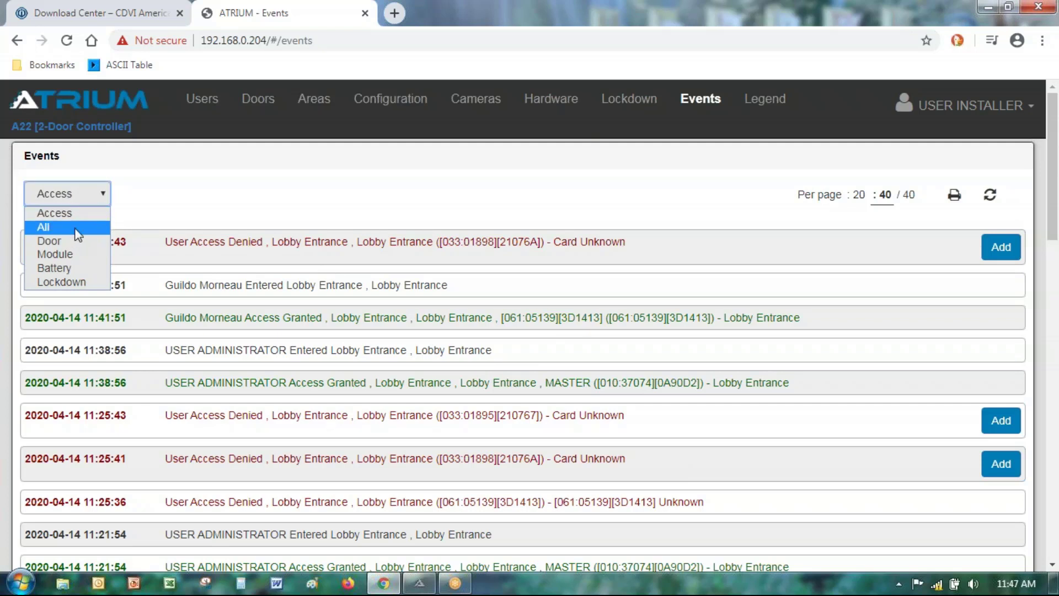
pyautogui.click(151, 203)
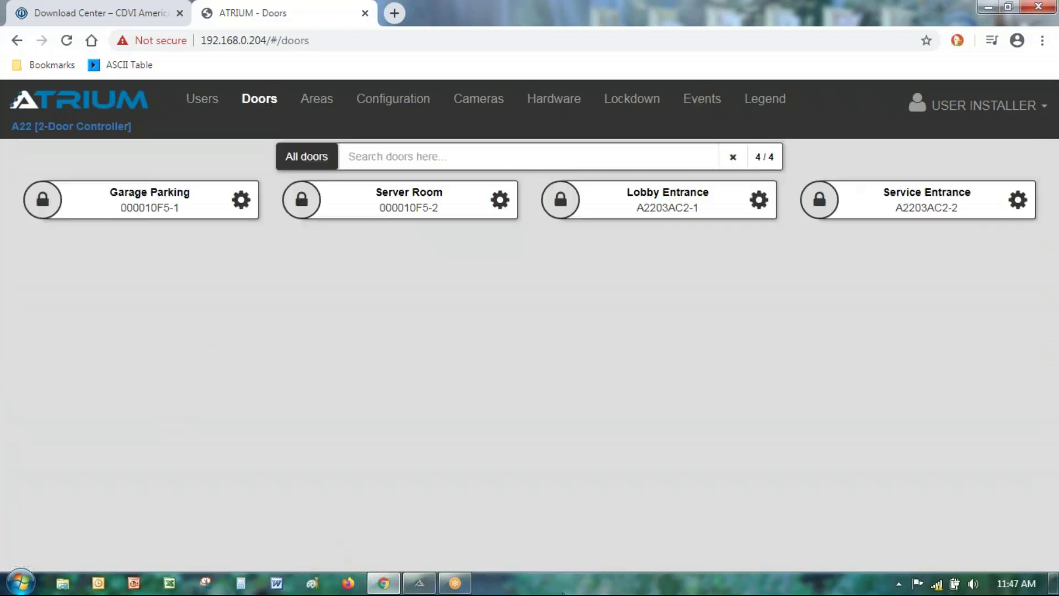
# Step: Open the Lobby Entrance door's settings and show its 41-event history
pyautogui.click(759, 202)
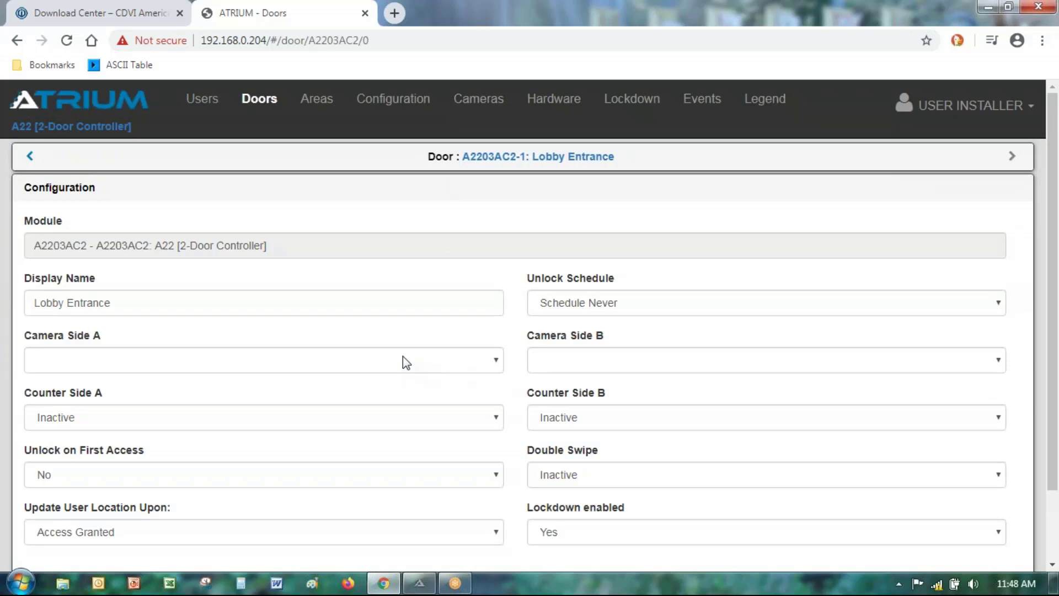
pyautogui.scroll(-2, 406, 362)
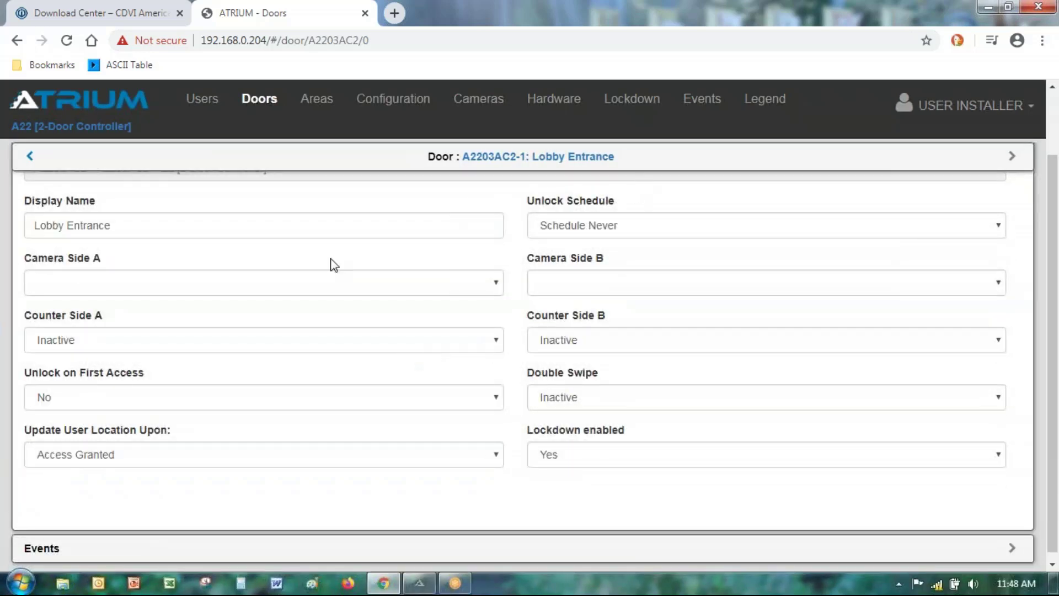
pyautogui.scroll(2, 506, 301)
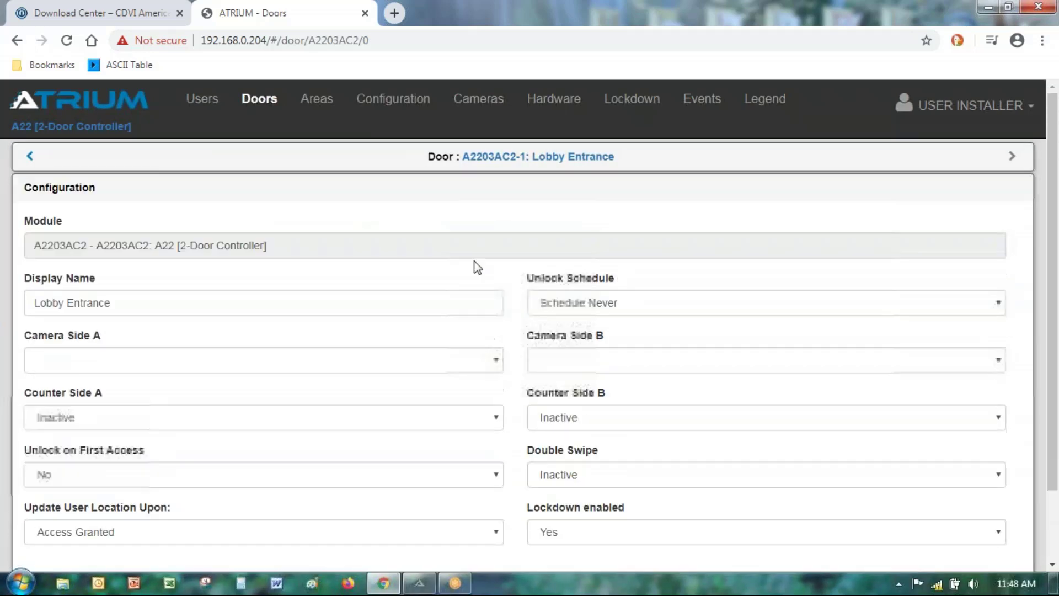
pyautogui.scroll(-2, 477, 267)
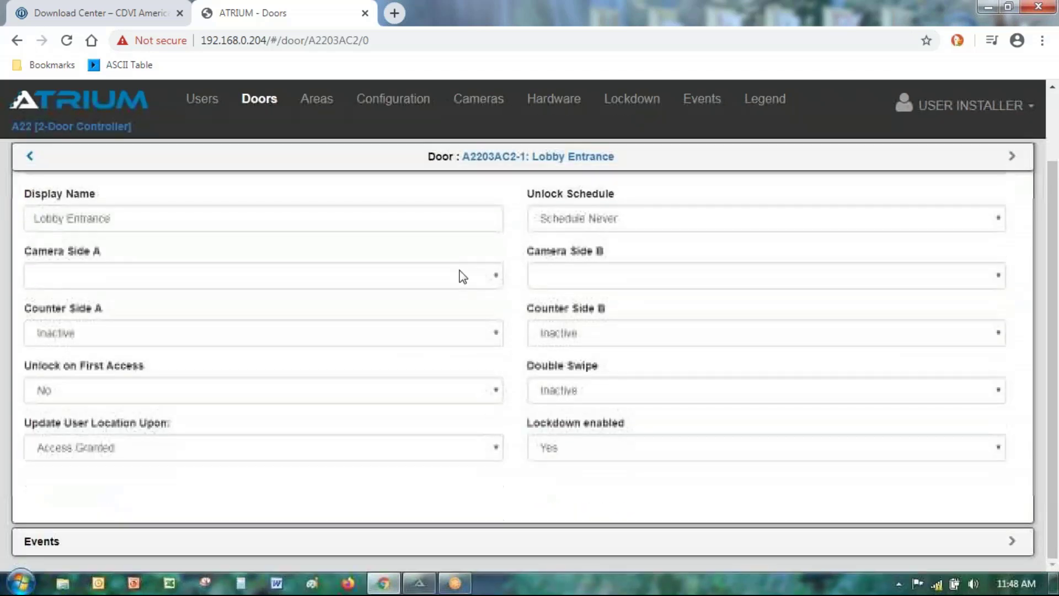
pyautogui.click(42, 542)
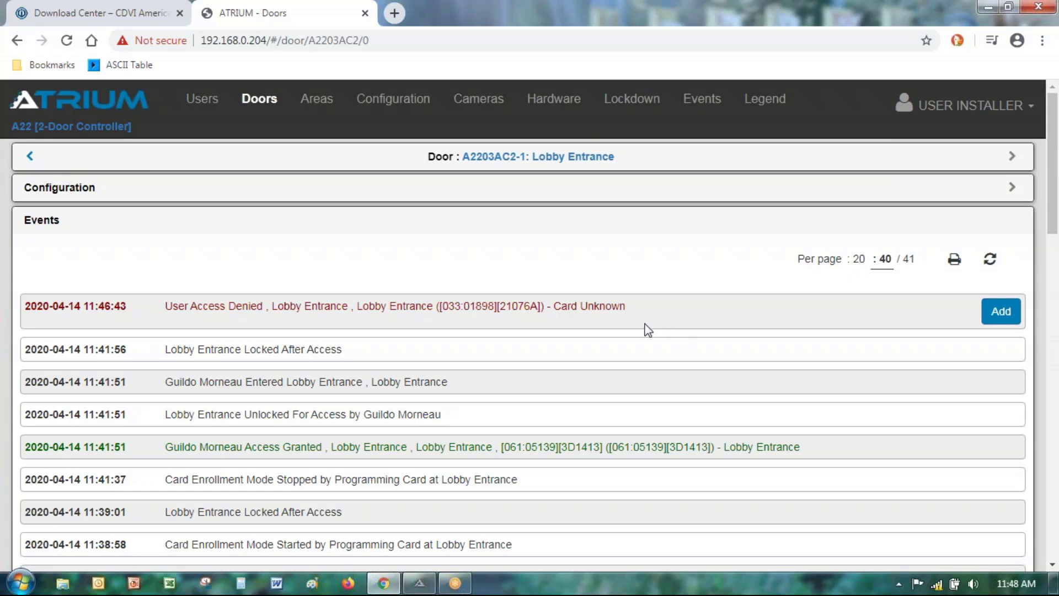
# Step: Create a card record from the unknown card event and enter the owner's card display name
pyautogui.click(1002, 315)
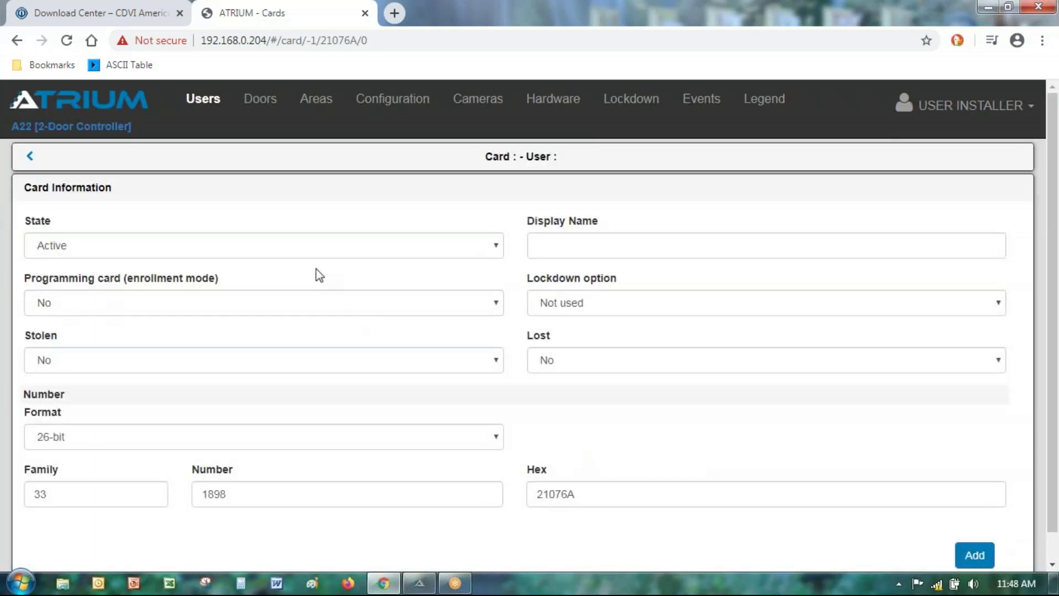
pyautogui.click(624, 247)
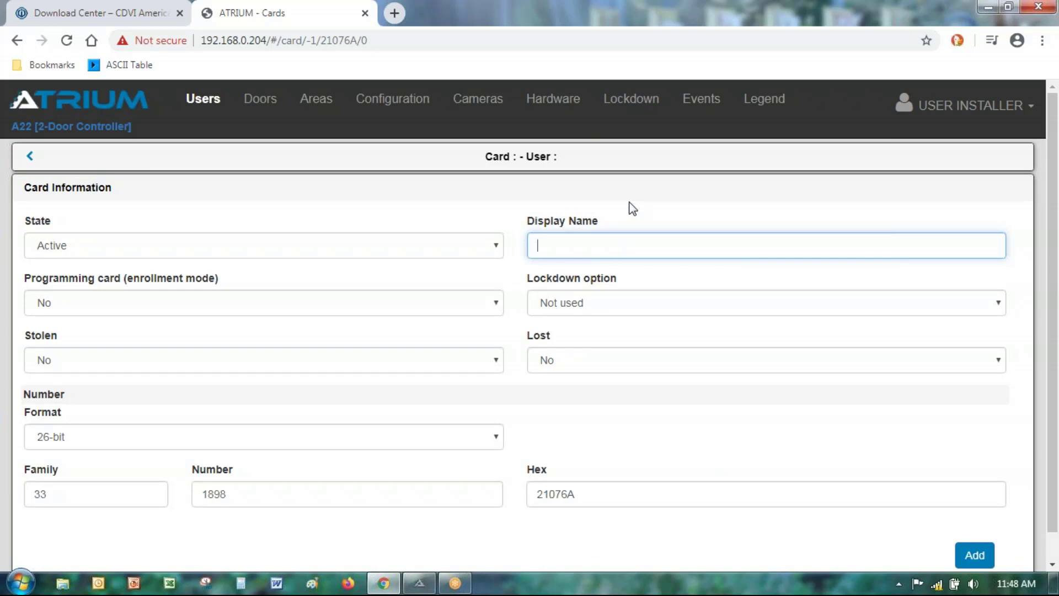
pyautogui.write("John'sd Card")
pyautogui.click(577, 246)
pyautogui.press('BackSpace')
# Step: Check that the card shows family 33 and number 1898, then select the display name
pyautogui.moveTo(64, 498); pyautogui.dragTo(17, 502)
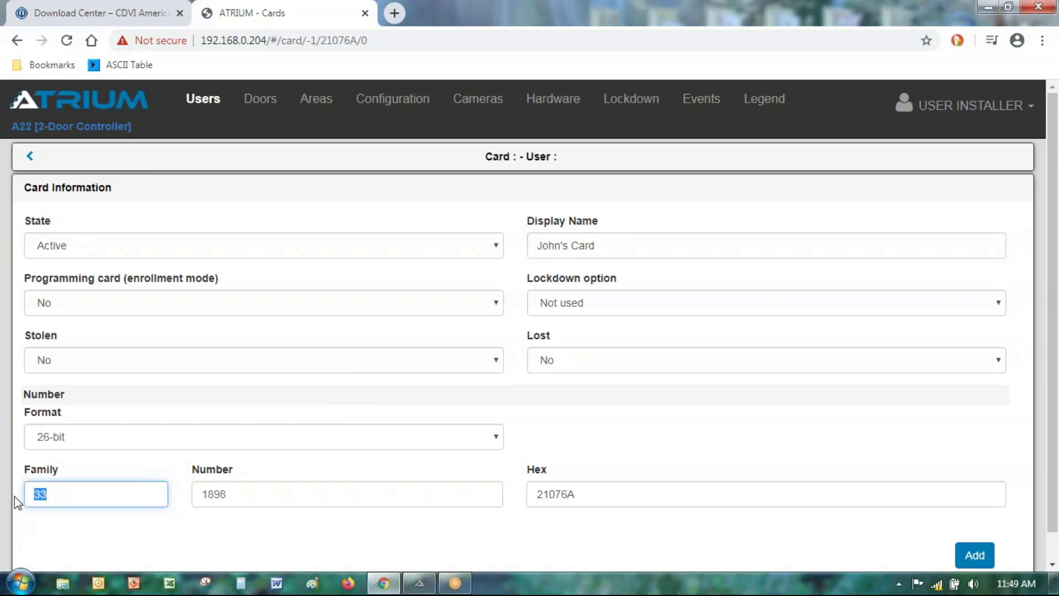
pyautogui.click(59, 498)
pyautogui.moveTo(231, 494); pyautogui.dragTo(190, 499)
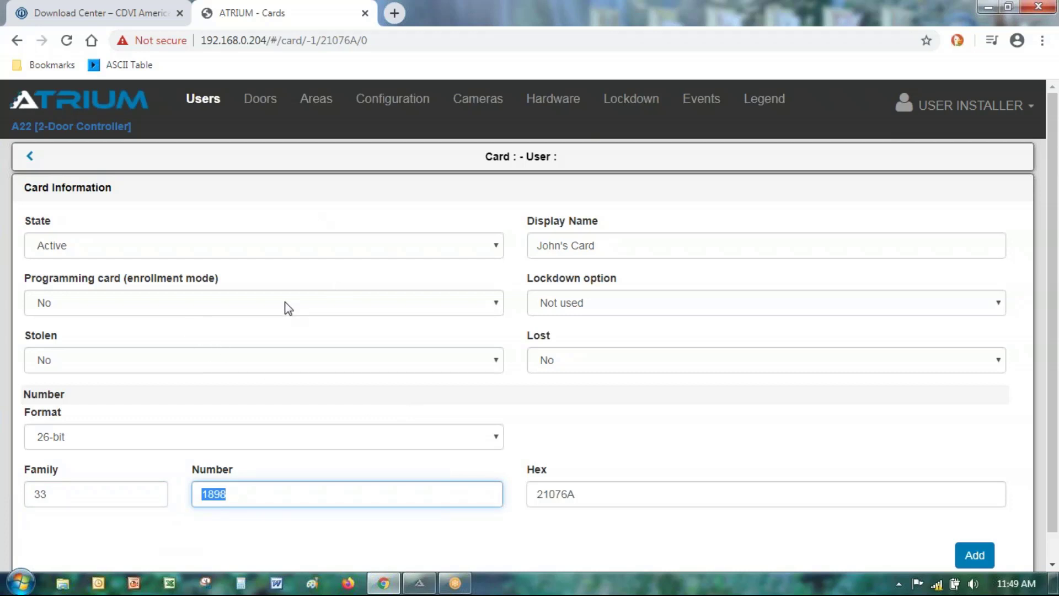
pyautogui.click(345, 214)
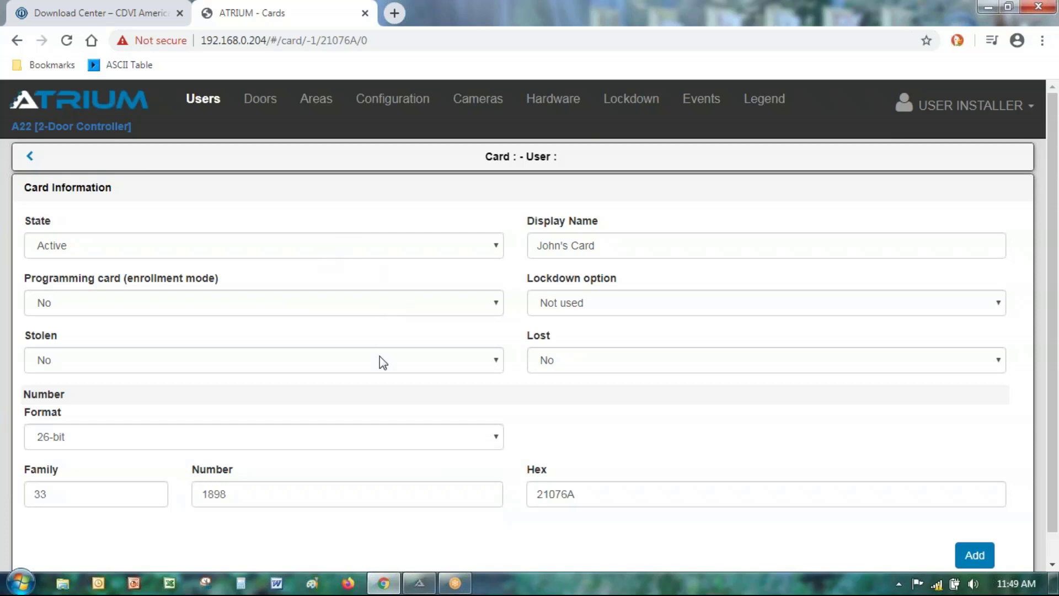
pyautogui.scroll(-1, 750, 449)
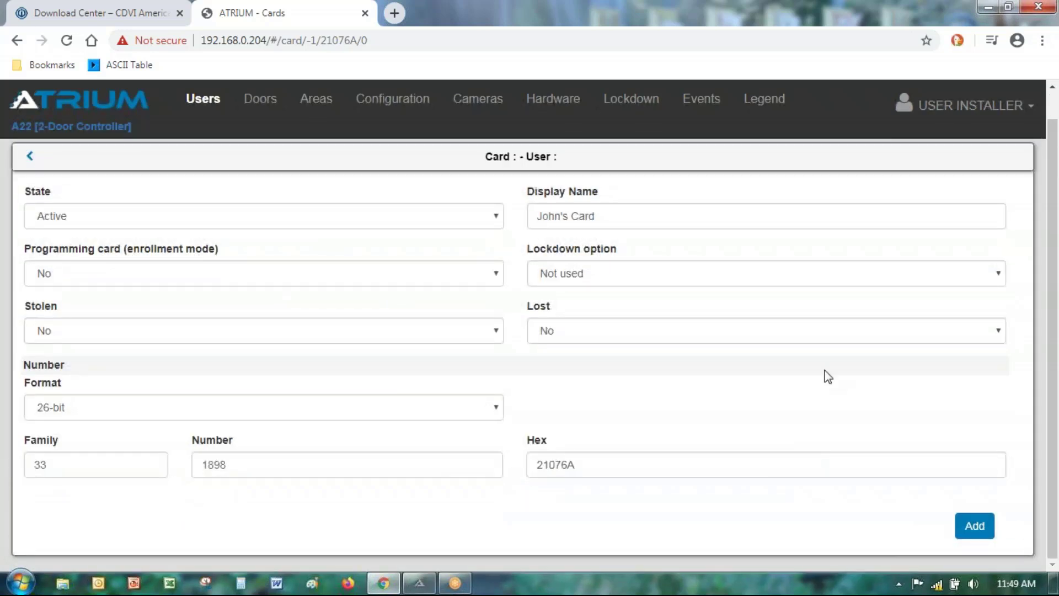
pyautogui.moveTo(612, 217); pyautogui.dragTo(468, 246)
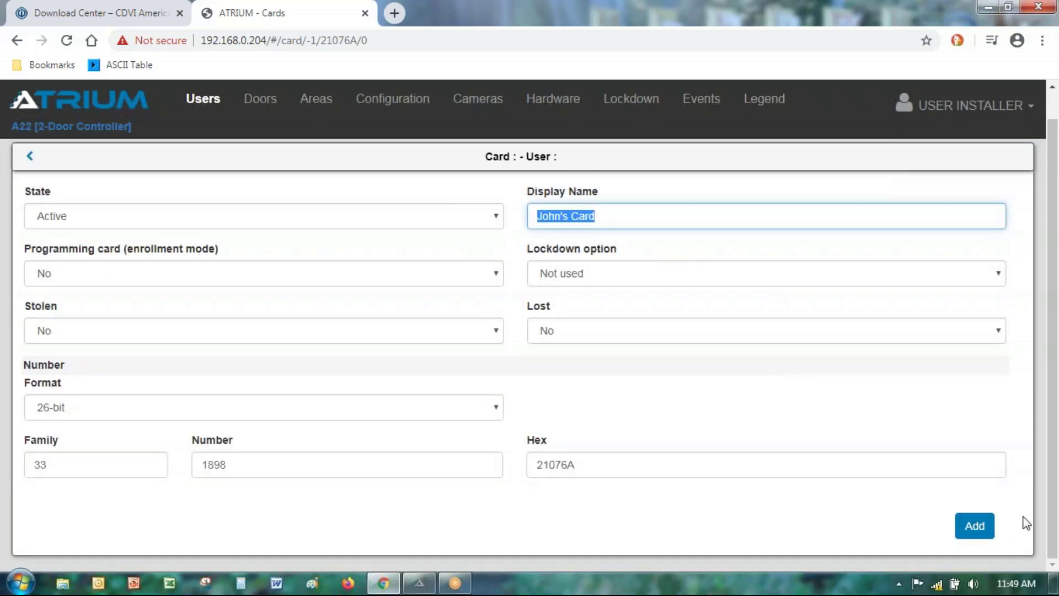
# Step: Save card 21076A and start a new user to assign it to
pyautogui.click(986, 531)
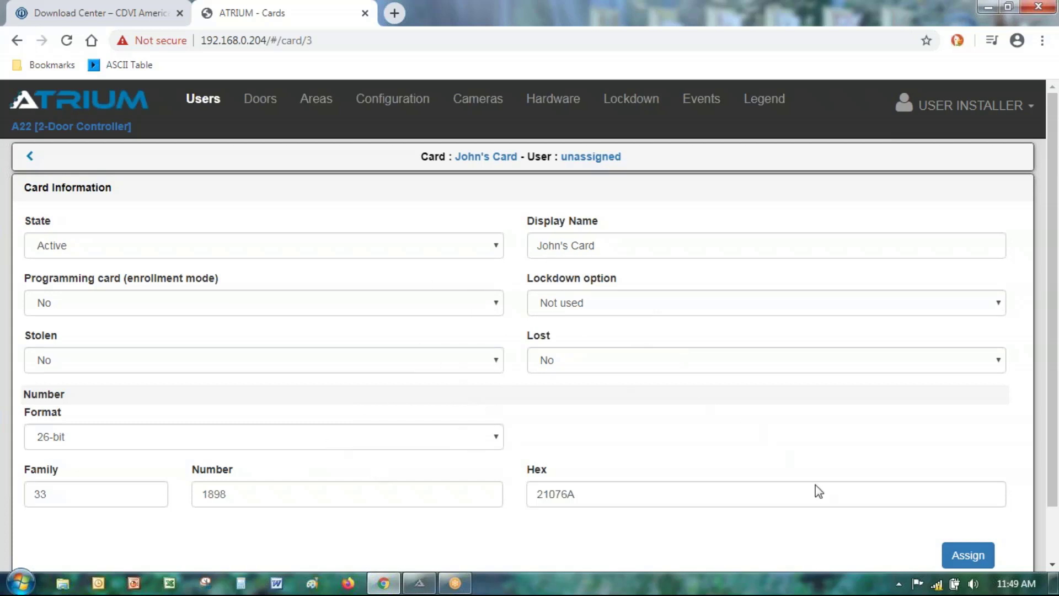
pyautogui.click(969, 556)
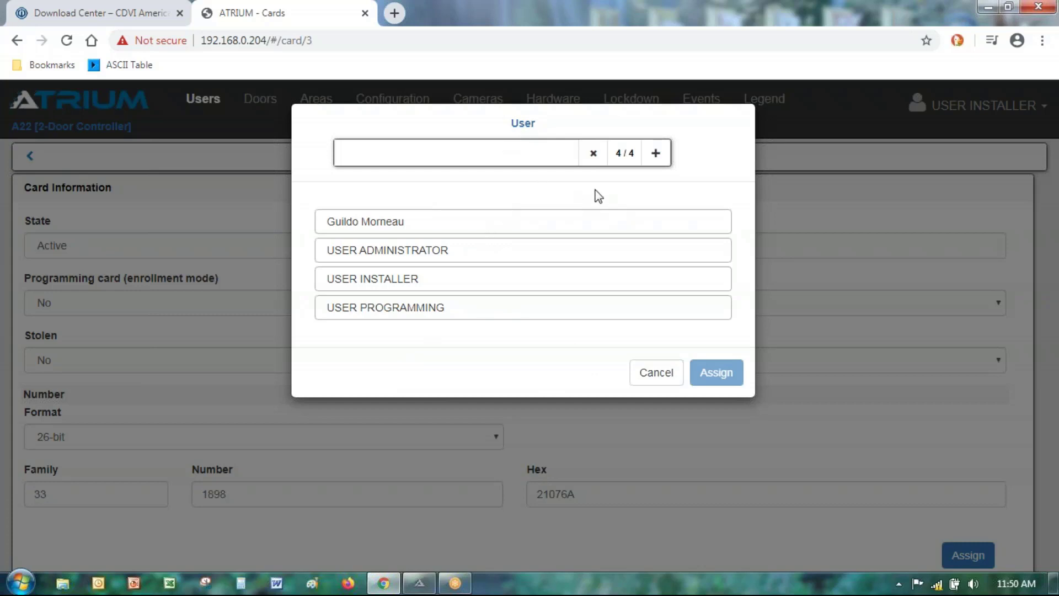
pyautogui.click(657, 154)
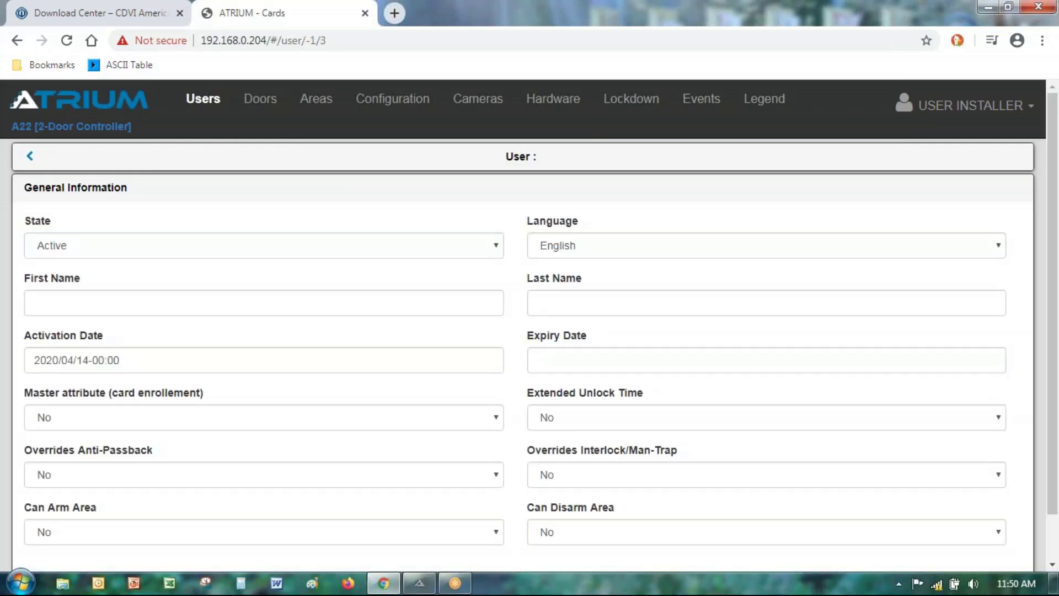
# Step: Enter the new user's first and last name
pyautogui.click(253, 296)
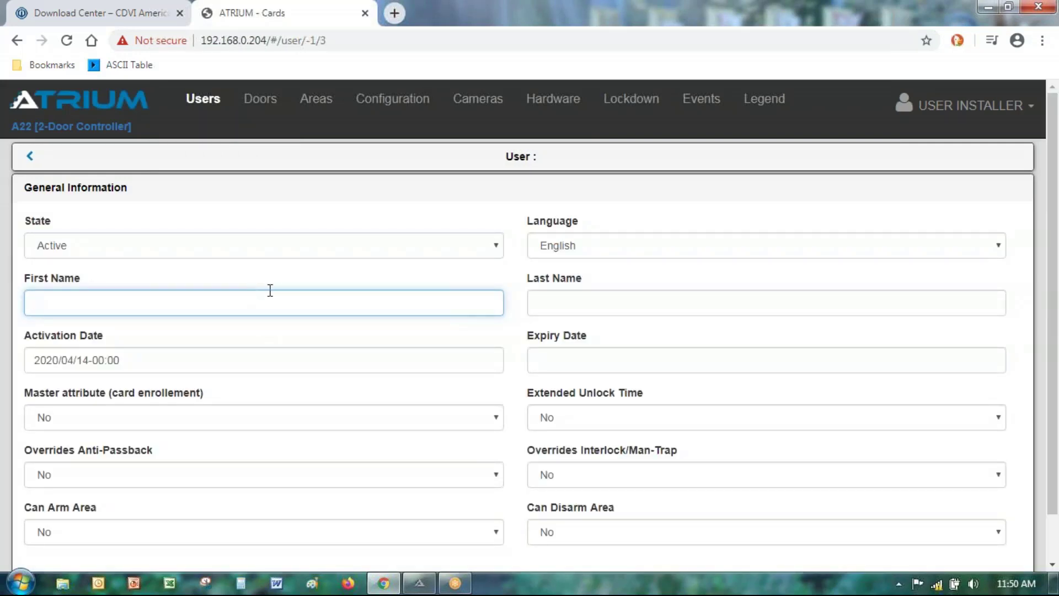
pyautogui.write('John')
pyautogui.press('Tab')
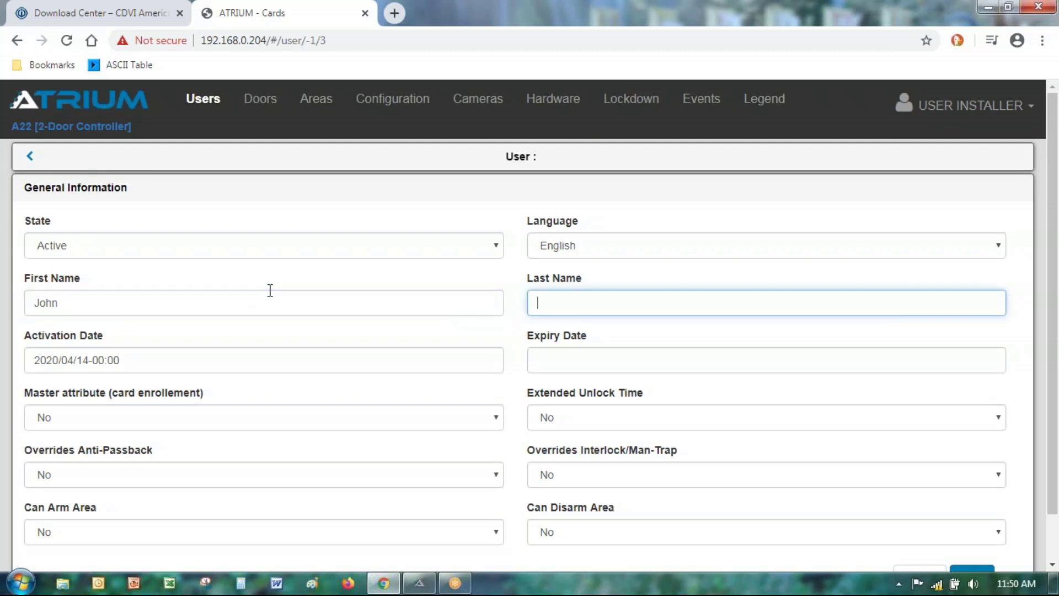
pyautogui.write('Doe')
pyautogui.scroll(-1, 836, 279)
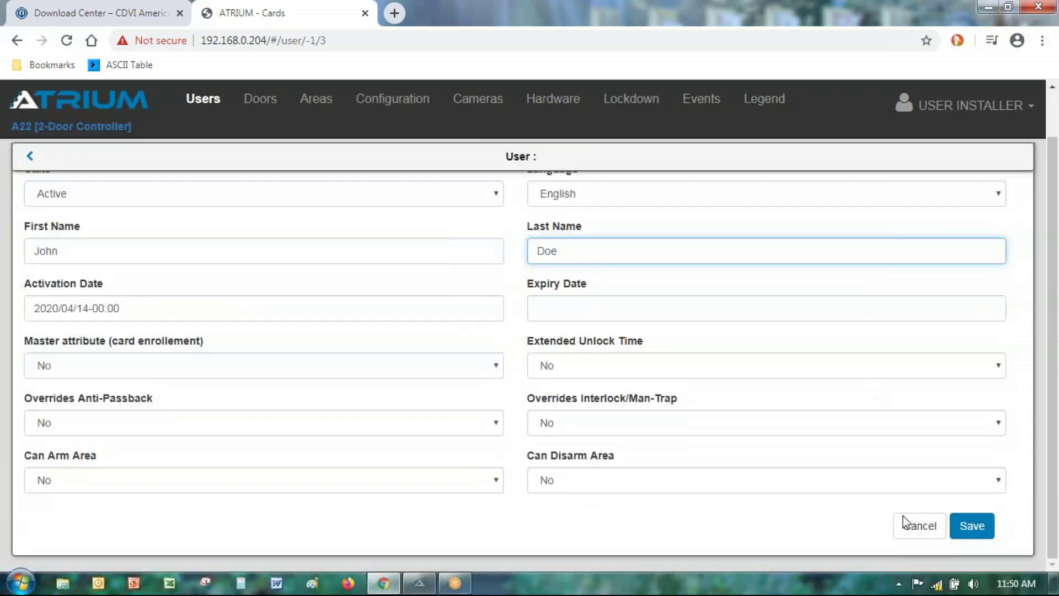
# Step: Save the new user and confirm card 21076A is attached
pyautogui.click(972, 521)
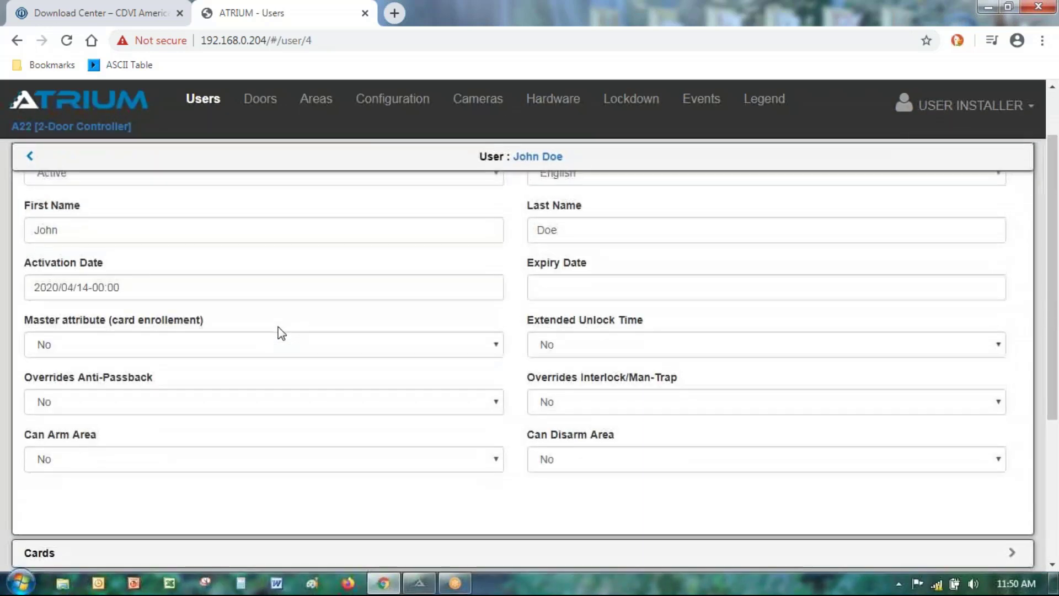
pyautogui.scroll(-5, 462, 336)
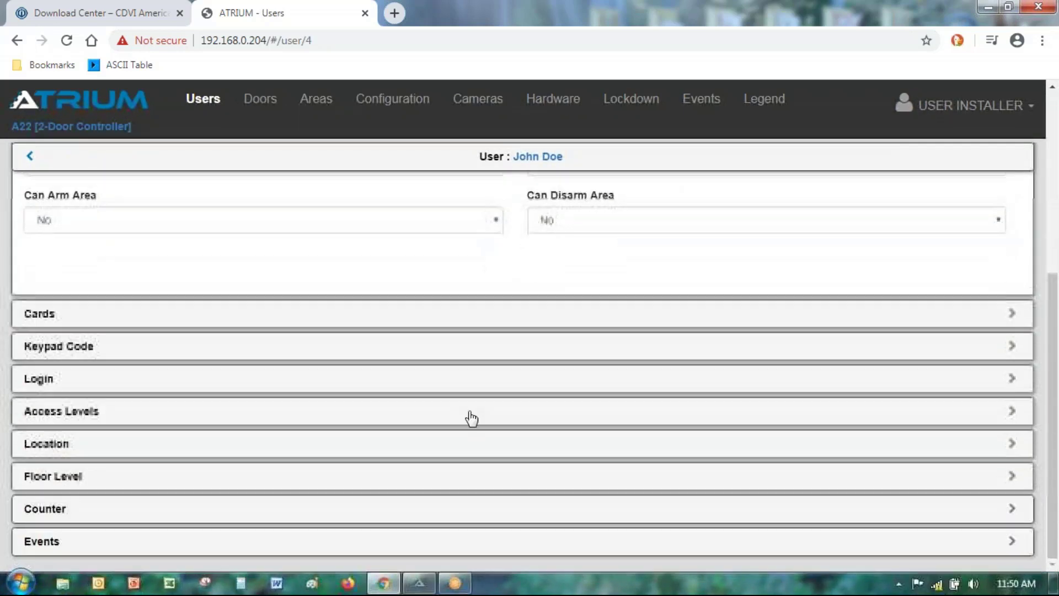
pyautogui.click(35, 322)
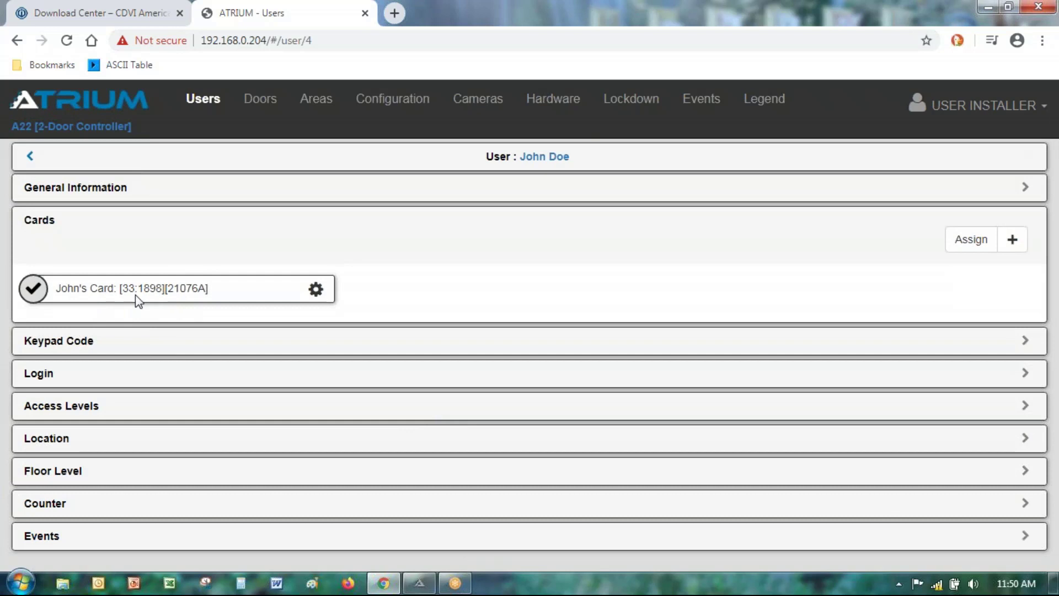
# Step: Assign the Tenant access level to the user
pyautogui.click(80, 408)
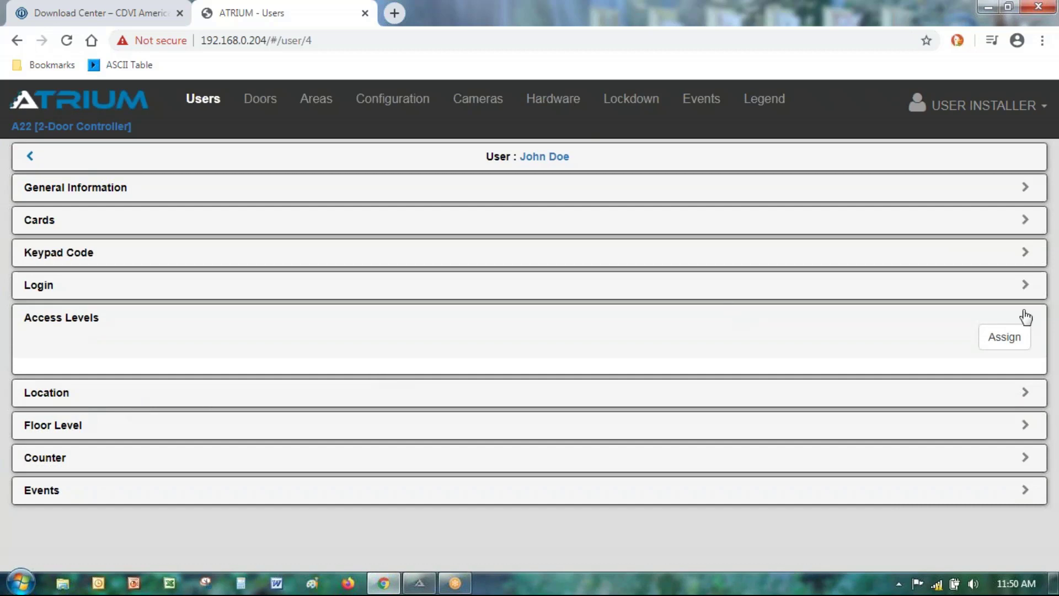
pyautogui.click(1007, 341)
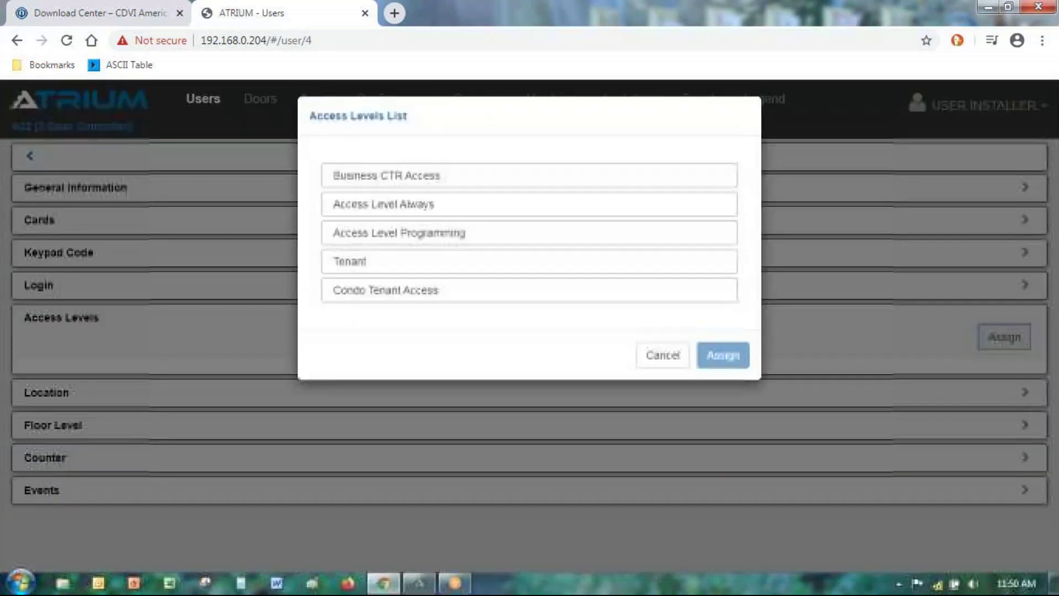
pyautogui.click(368, 273)
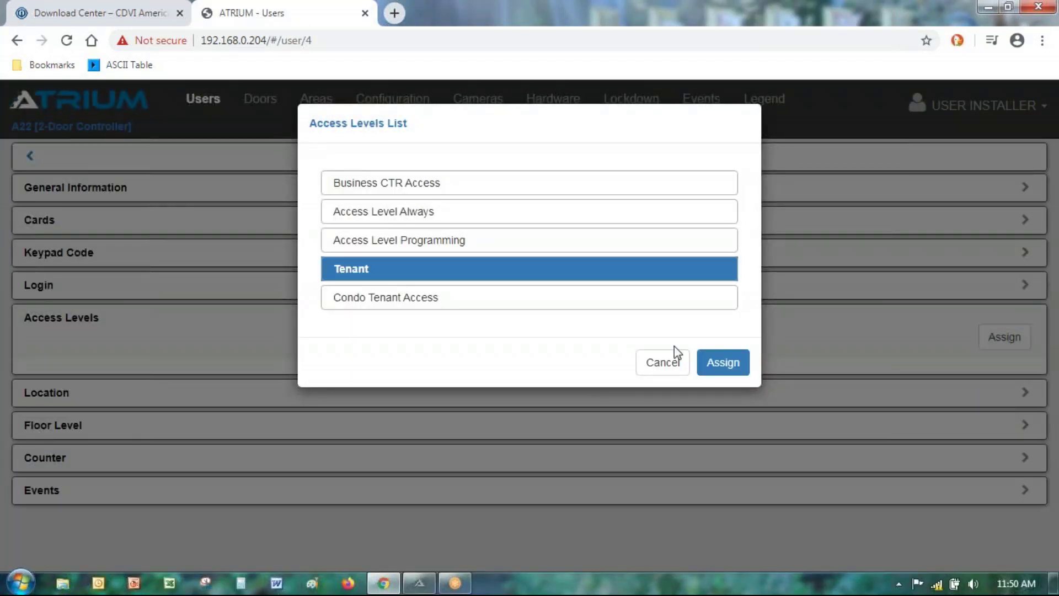
pyautogui.click(735, 366)
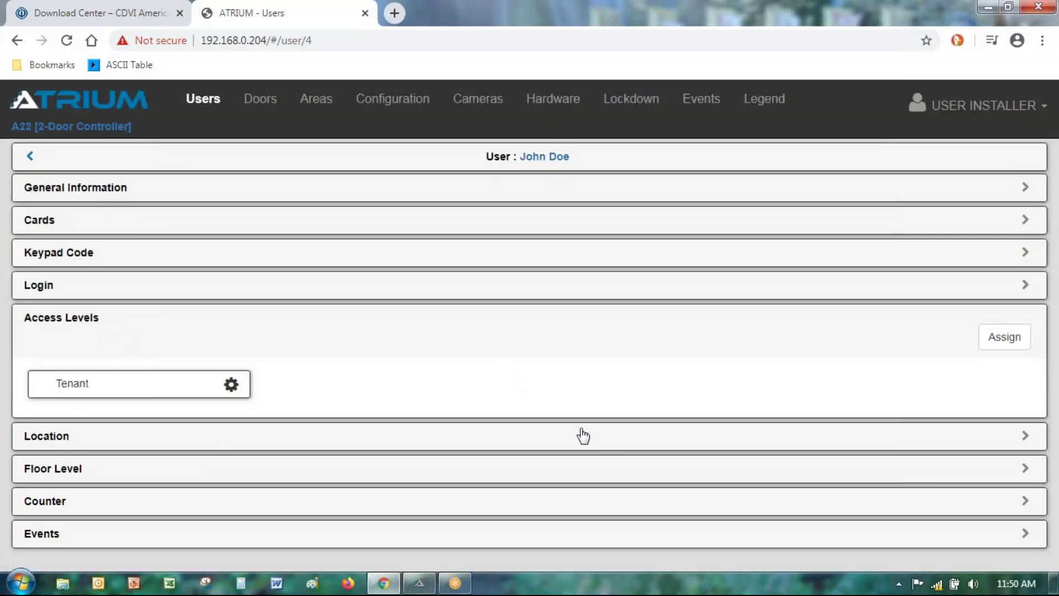
pyautogui.click(231, 385)
# Step: Return from the user page to the Users list of five users
pyautogui.click(28, 161)
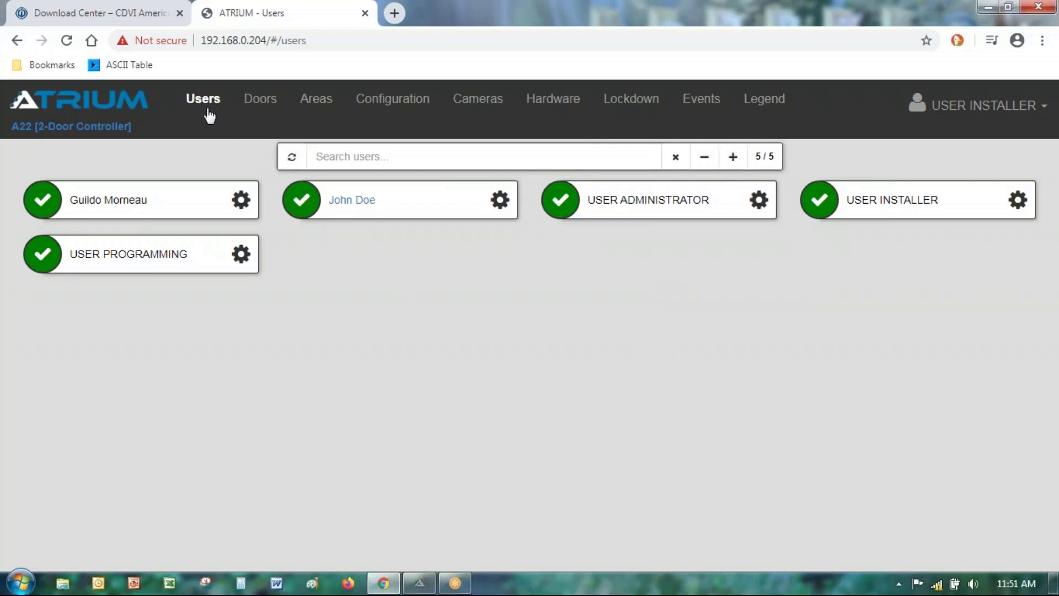
# Step: Create another user with first and last name entered and save it as active
pyautogui.click(734, 158)
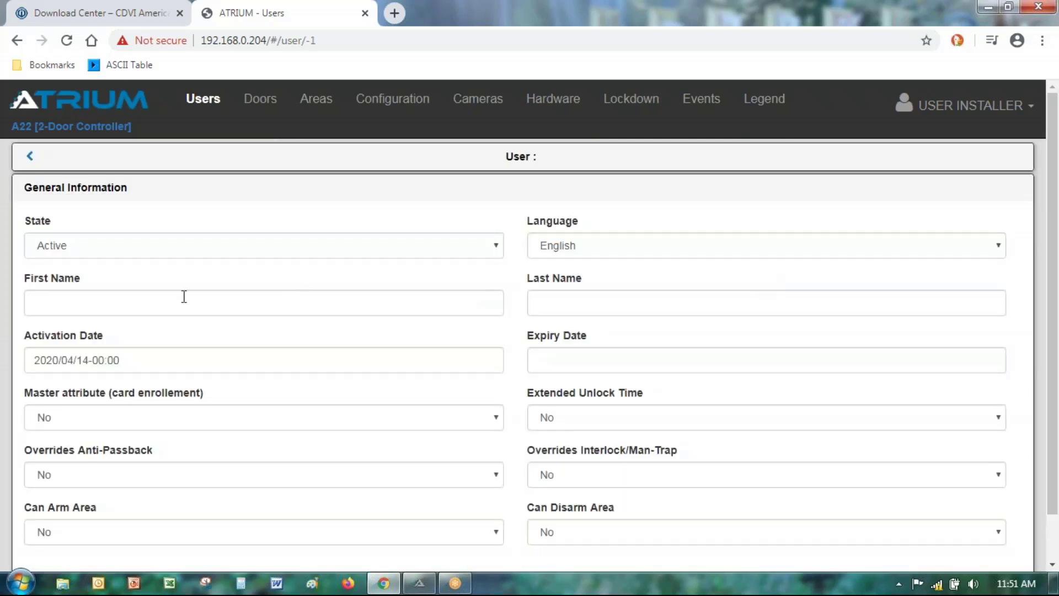
pyautogui.click(184, 296)
pyautogui.write('Ja')
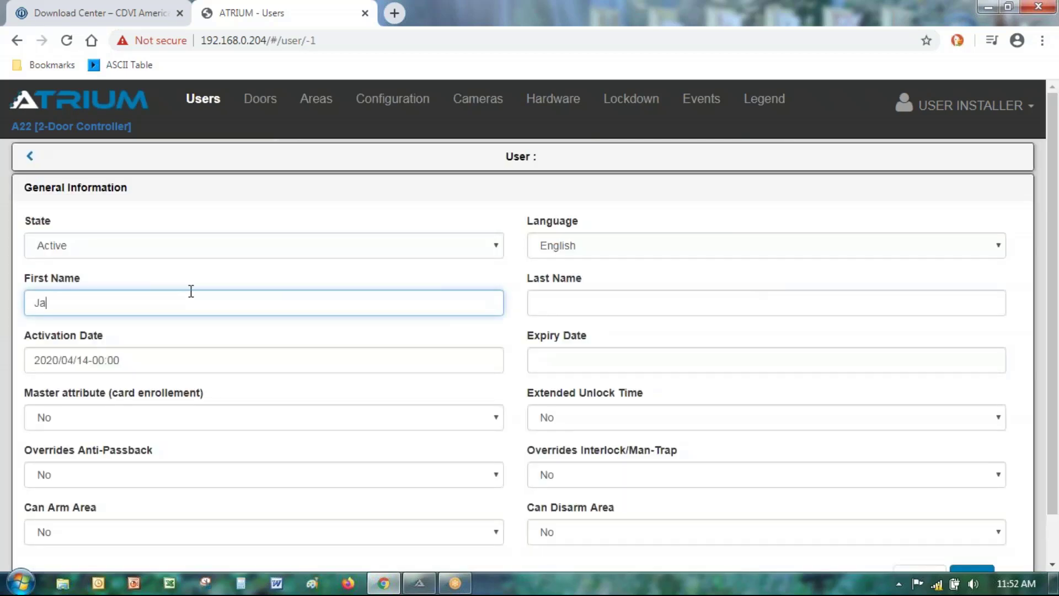
pyautogui.write('ne')
pyautogui.press('Tab')
pyautogui.write('Do')
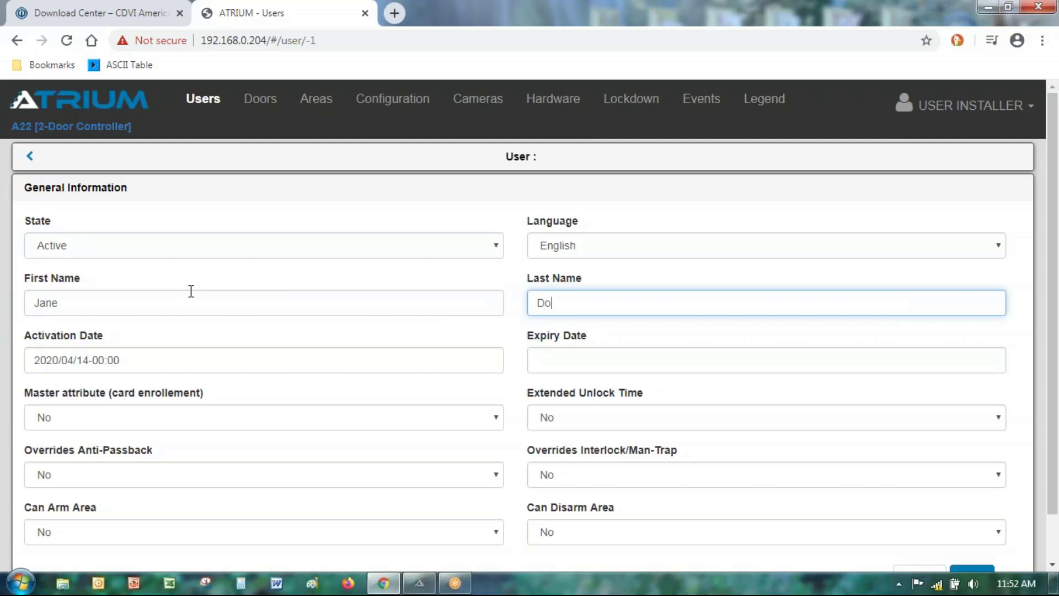
pyautogui.write('e')
pyautogui.scroll(-2, 409, 392)
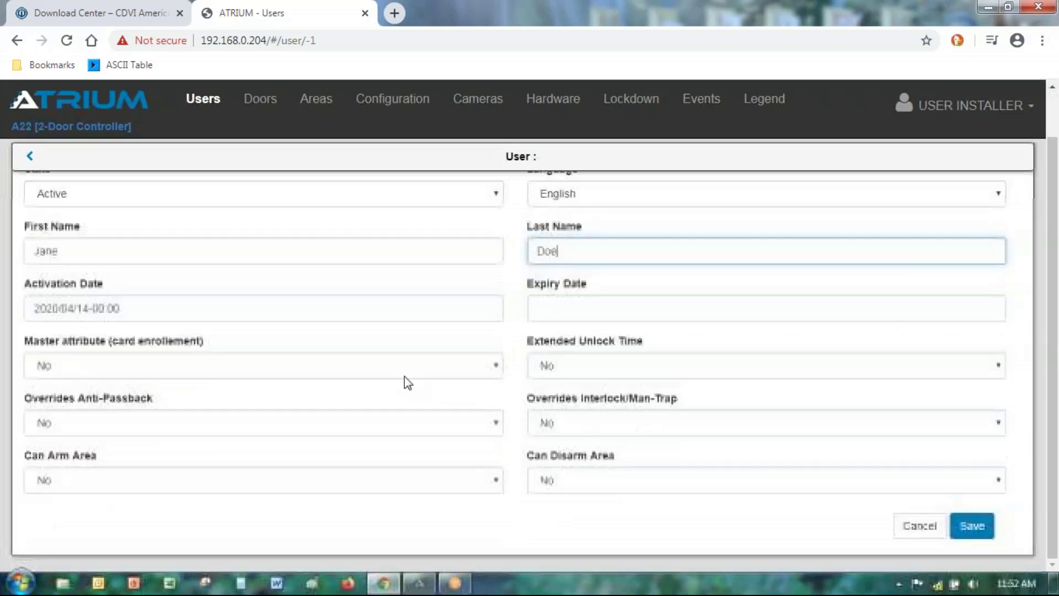
pyautogui.click(974, 529)
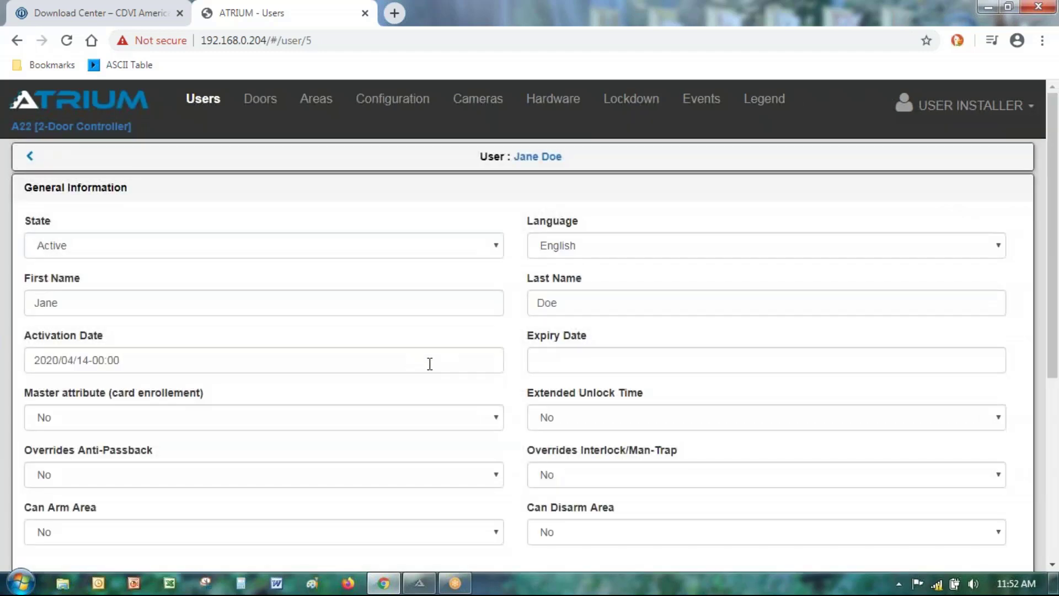
pyautogui.scroll(-4, 419, 354)
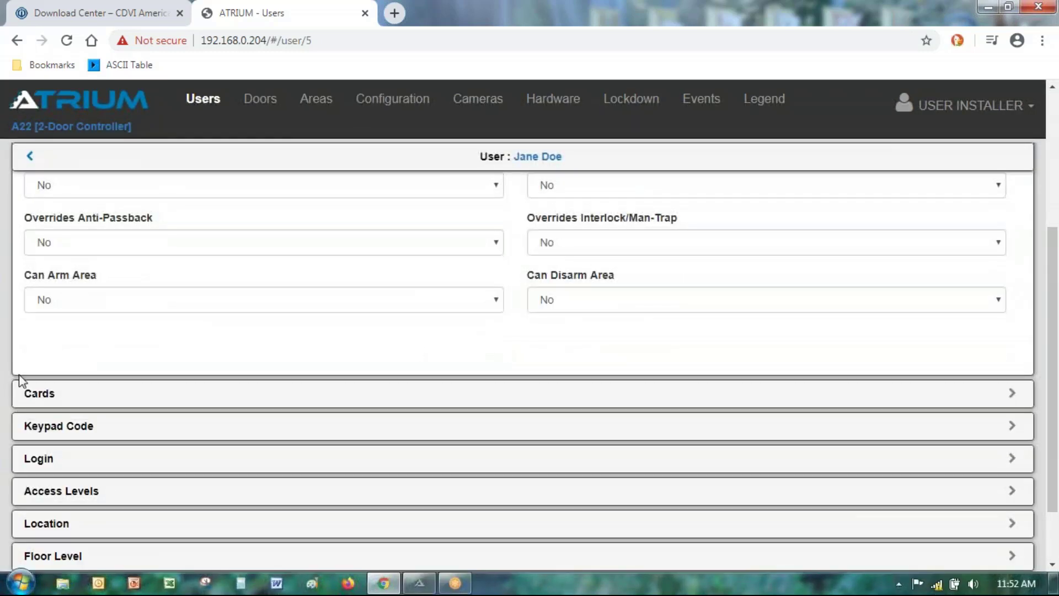
pyautogui.scroll(-1, 340, 303)
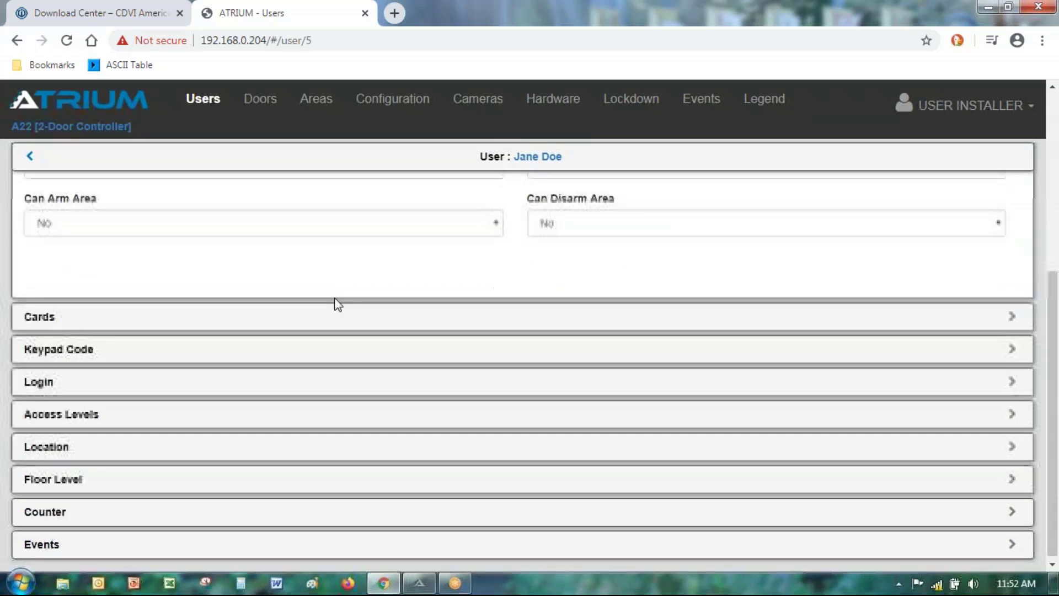
pyautogui.scroll(4, 336, 303)
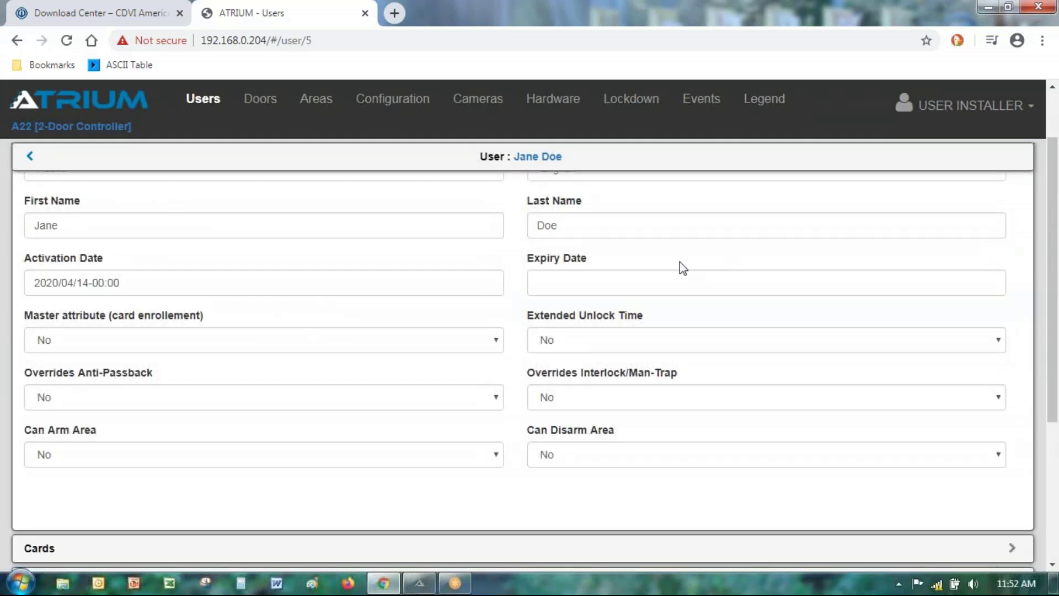
pyautogui.scroll(-1, 320, 430)
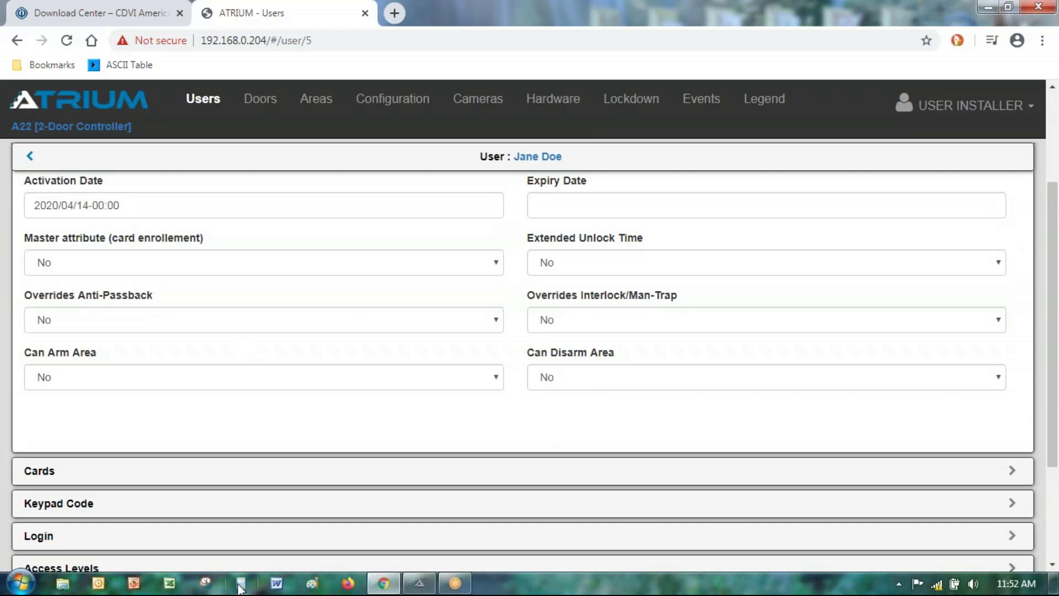
# Step: Start a new card on the user's record and enter the card's display name
pyautogui.click(34, 473)
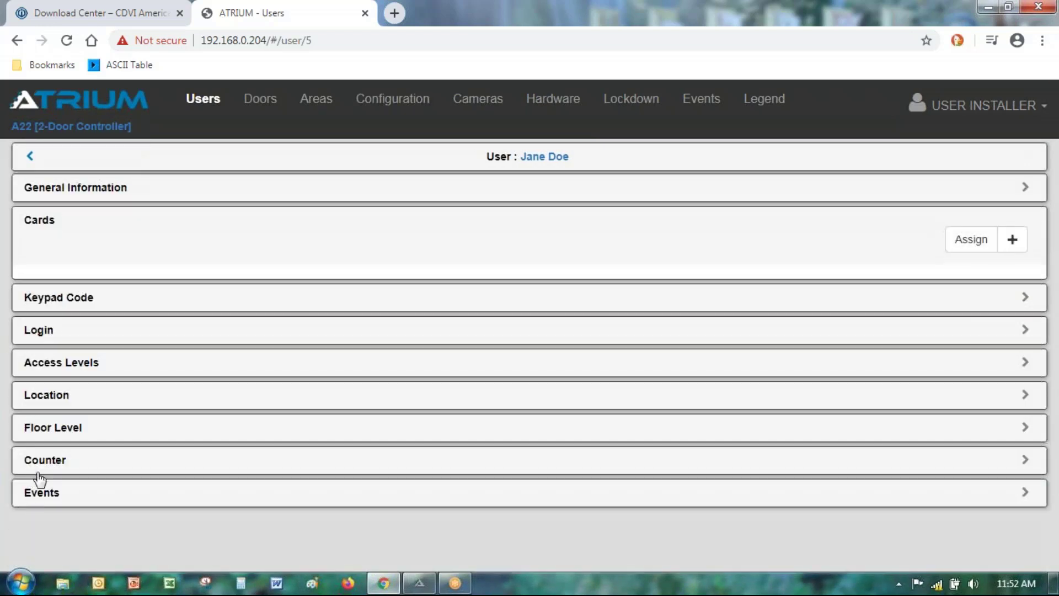
pyautogui.click(1012, 241)
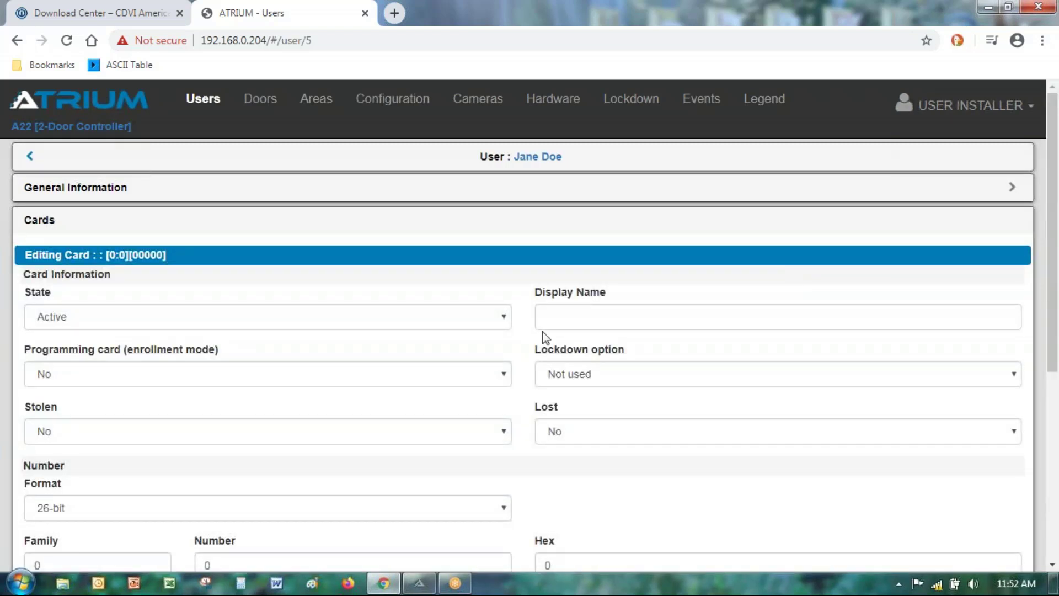
pyautogui.click(624, 307)
pyautogui.write('Ja')
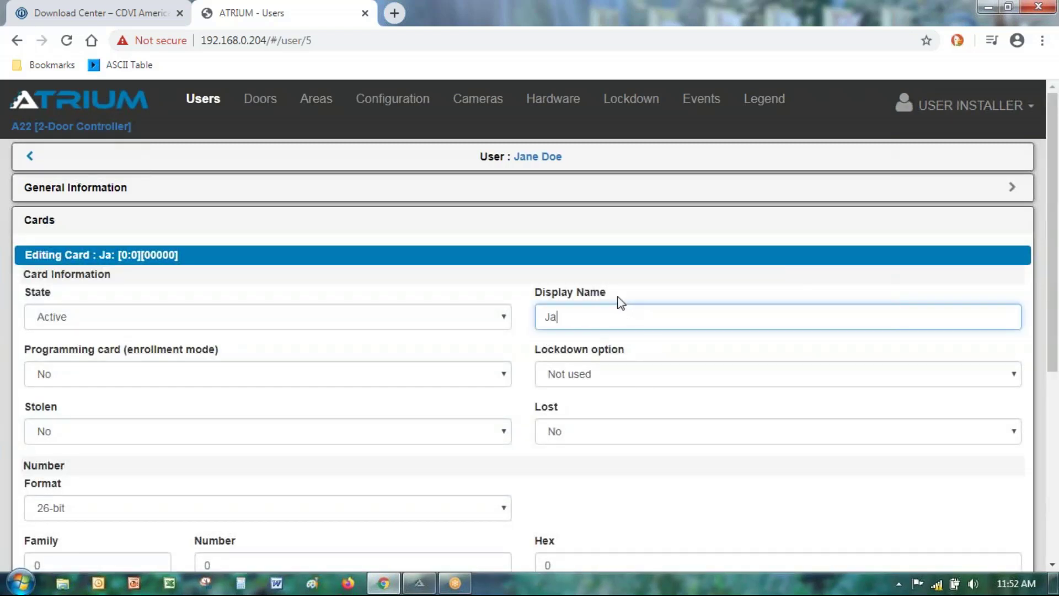
pyautogui.write("ne's Card")
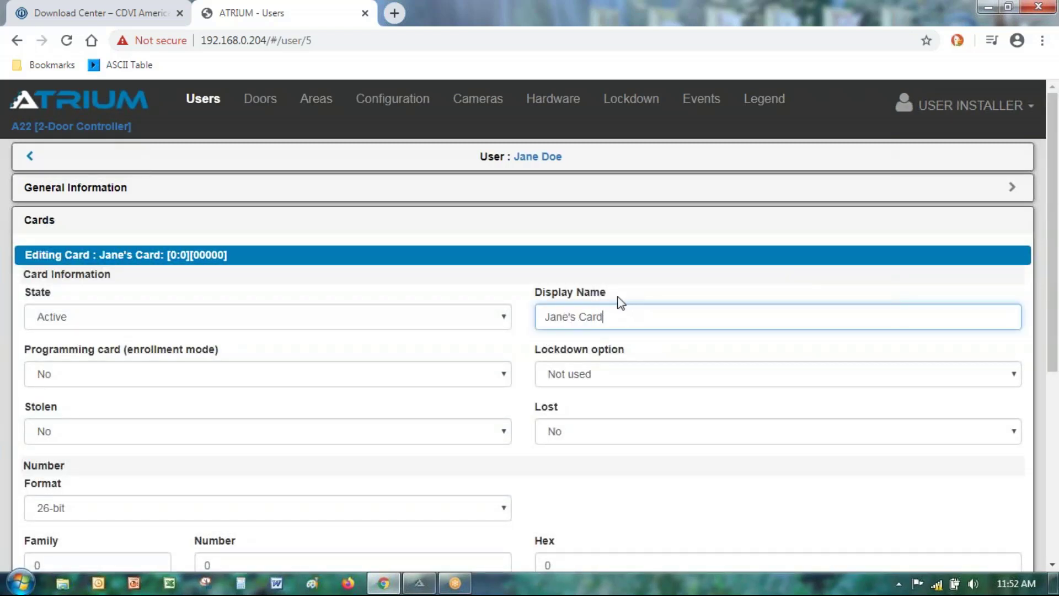
pyautogui.scroll(-3, 586, 344)
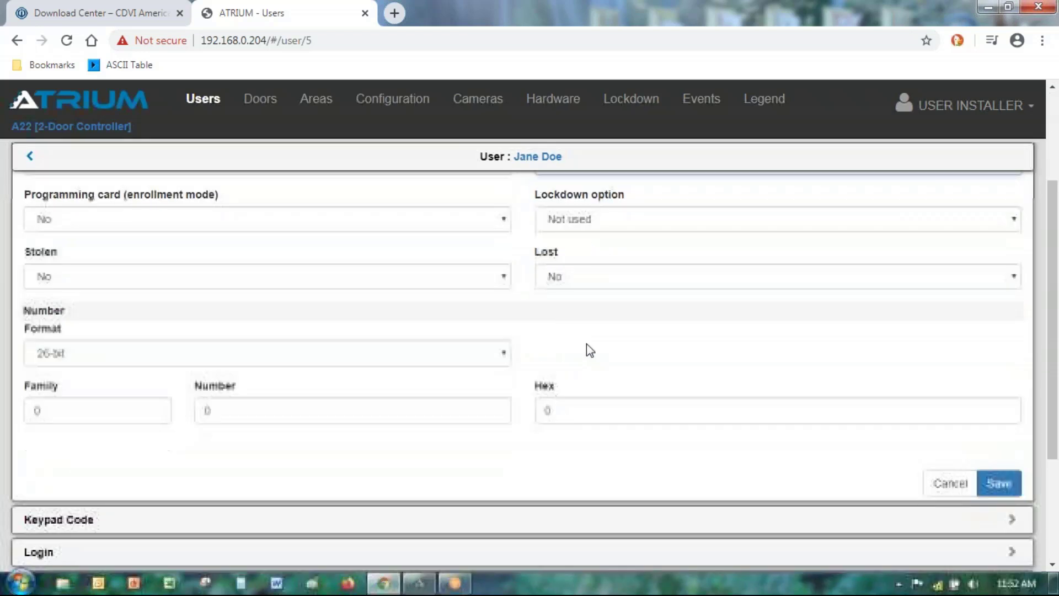
# Step: Set family 33 and number 1895, replacing the duplicate 1898, and save the card
pyautogui.moveTo(55, 410); pyautogui.dragTo(27, 407)
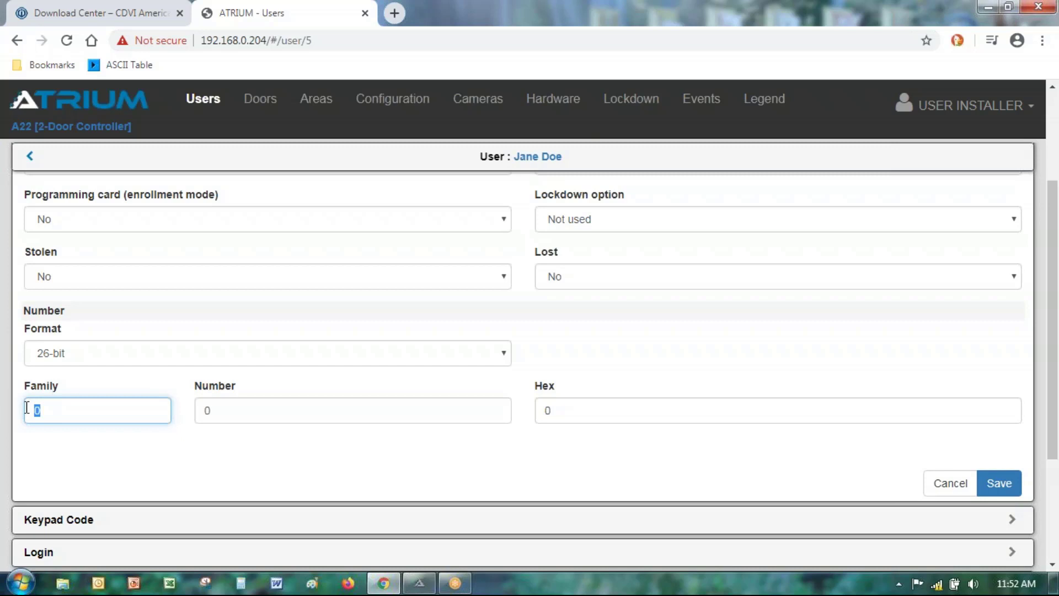
pyautogui.write('33')
pyautogui.press('Tab')
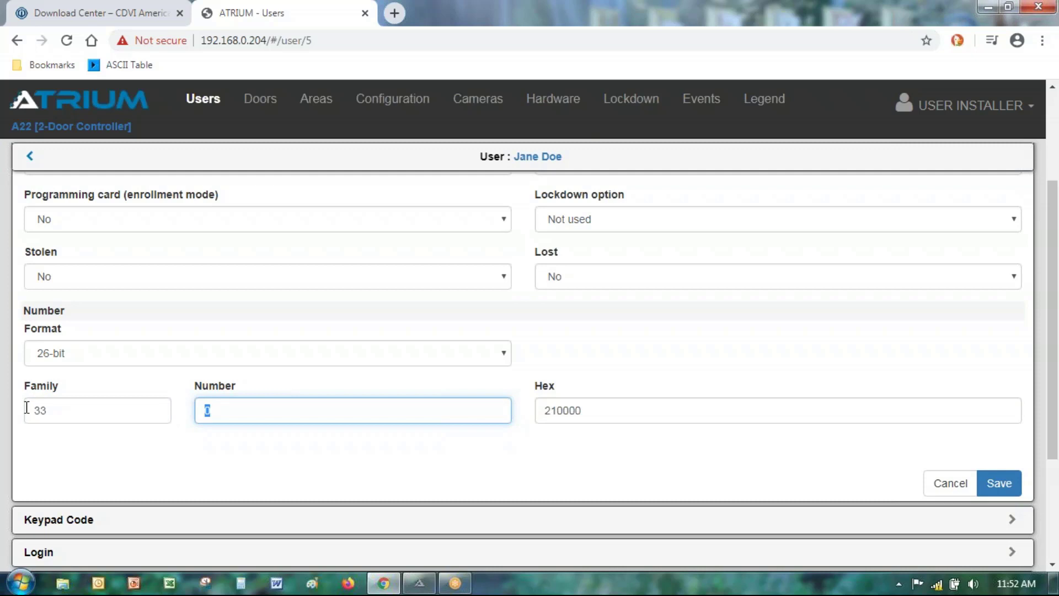
pyautogui.write('1898')
pyautogui.click(986, 485)
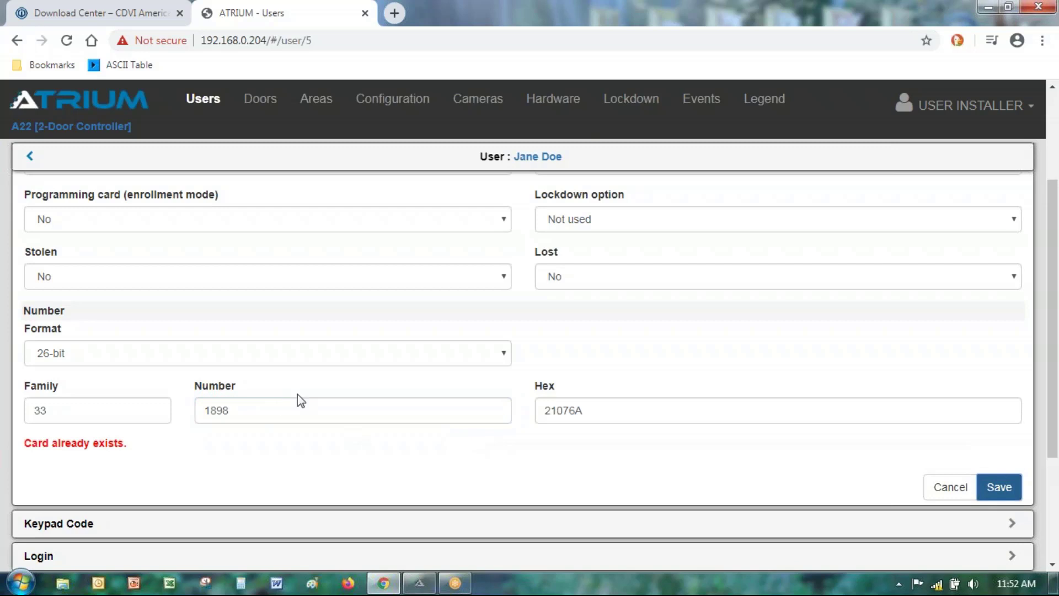
pyautogui.doubleClick(244, 412)
pyautogui.write('189')
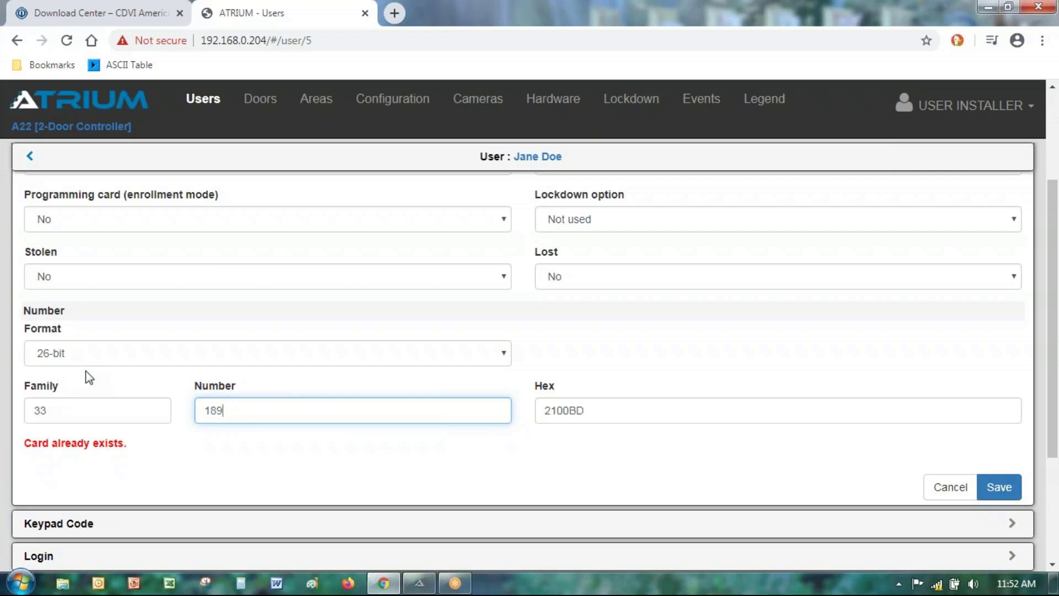
pyautogui.write('5')
pyautogui.click(999, 489)
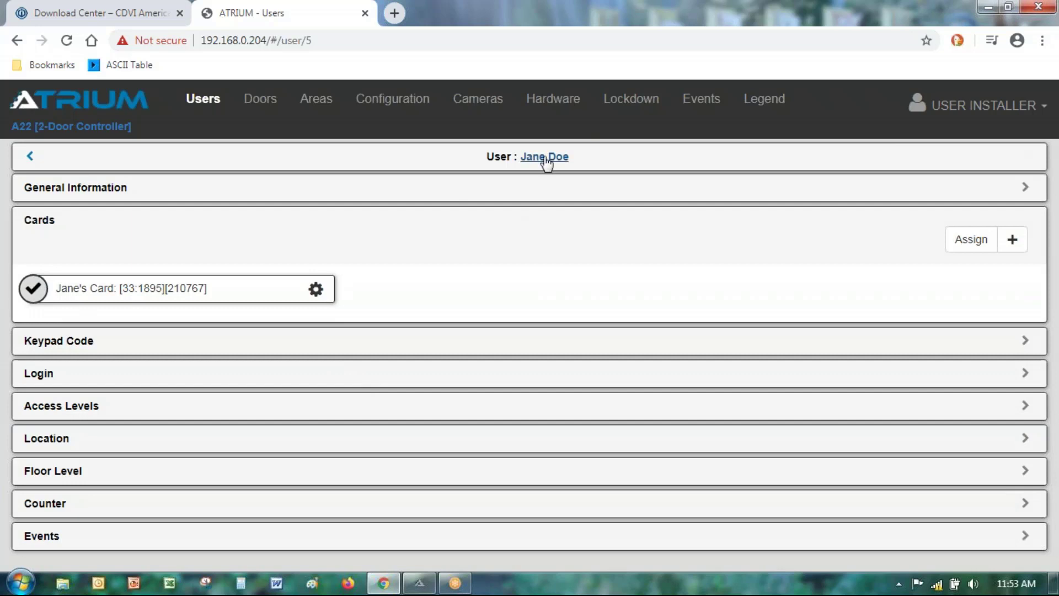
# Step: Assign Access Level Always to the user and go back to the six-user list
pyautogui.click(58, 406)
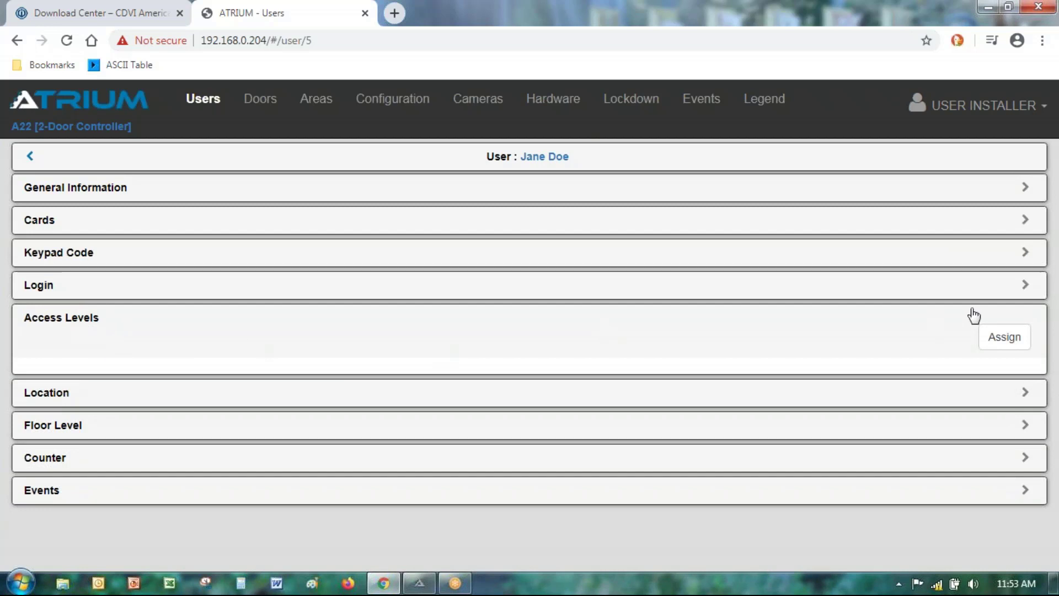
pyautogui.click(1015, 341)
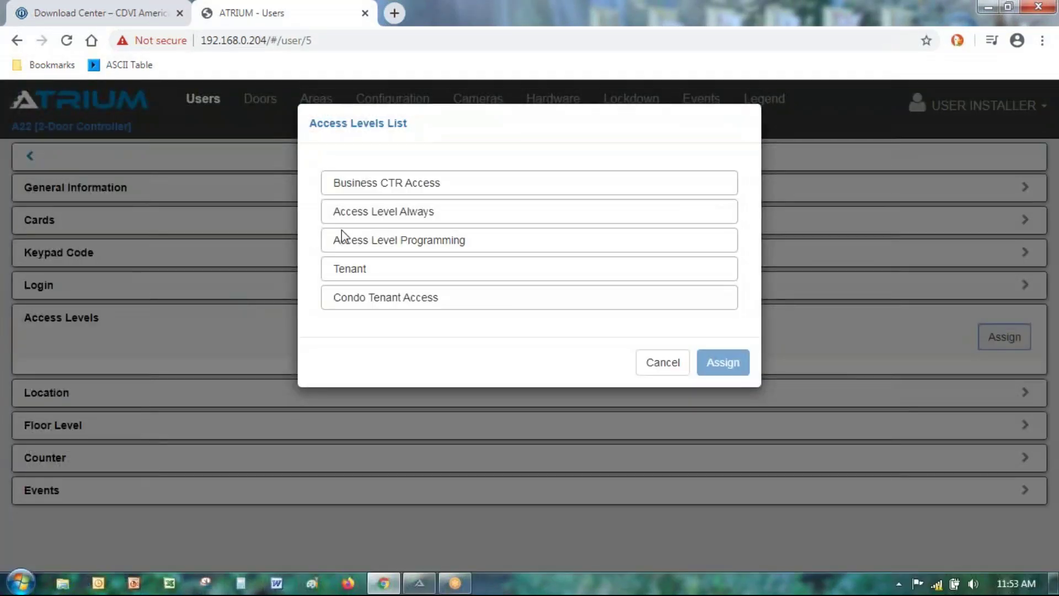
pyautogui.click(370, 215)
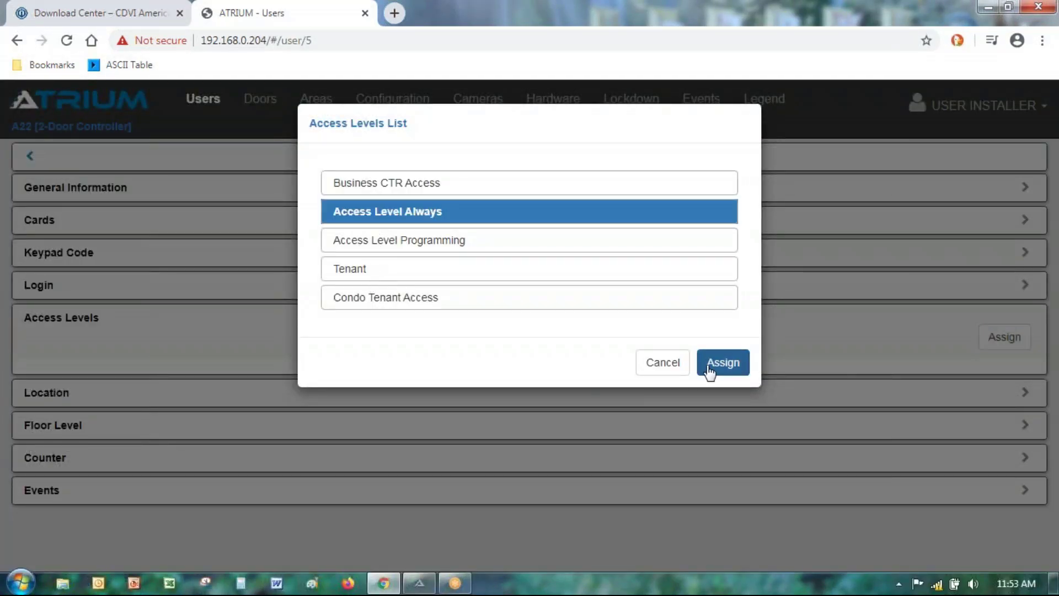
pyautogui.click(710, 371)
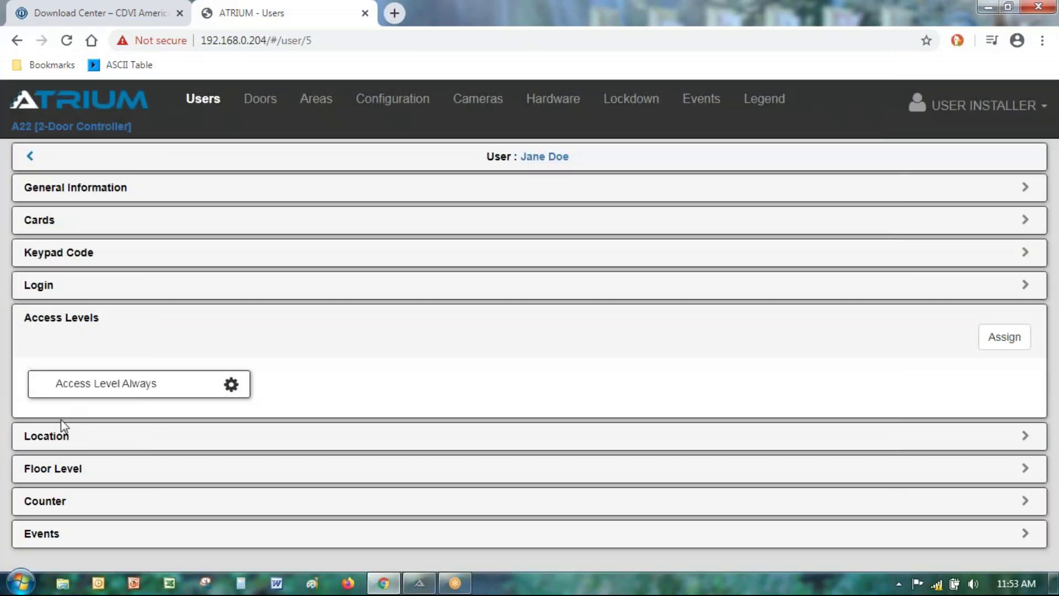
pyautogui.click(38, 156)
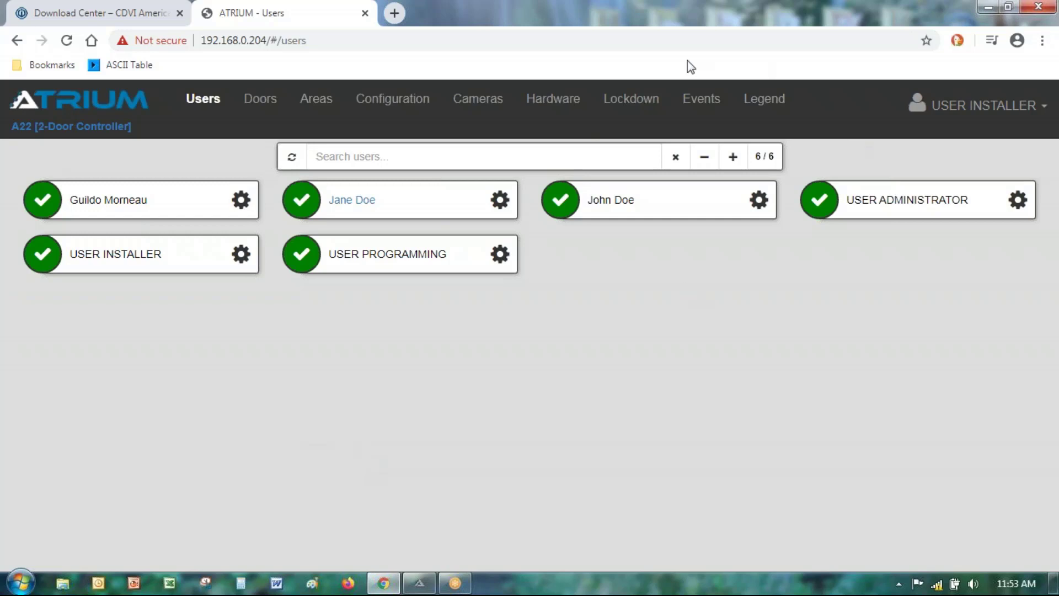
# Step: Refresh the Events log and inspect the 11:53:28 Access Granted entry at Lobby Entrance
pyautogui.click(694, 103)
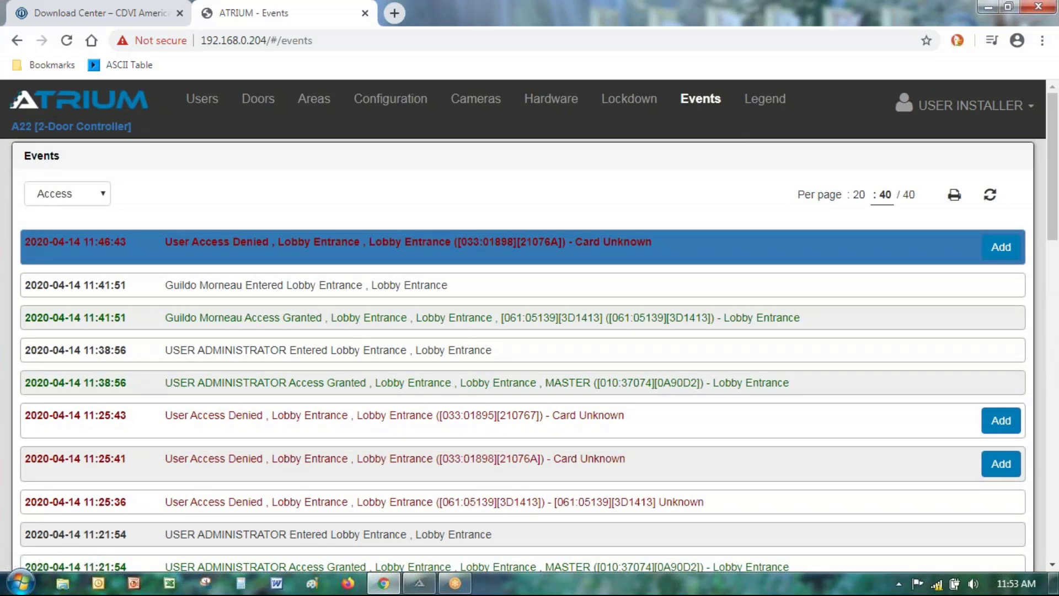
pyautogui.click(989, 195)
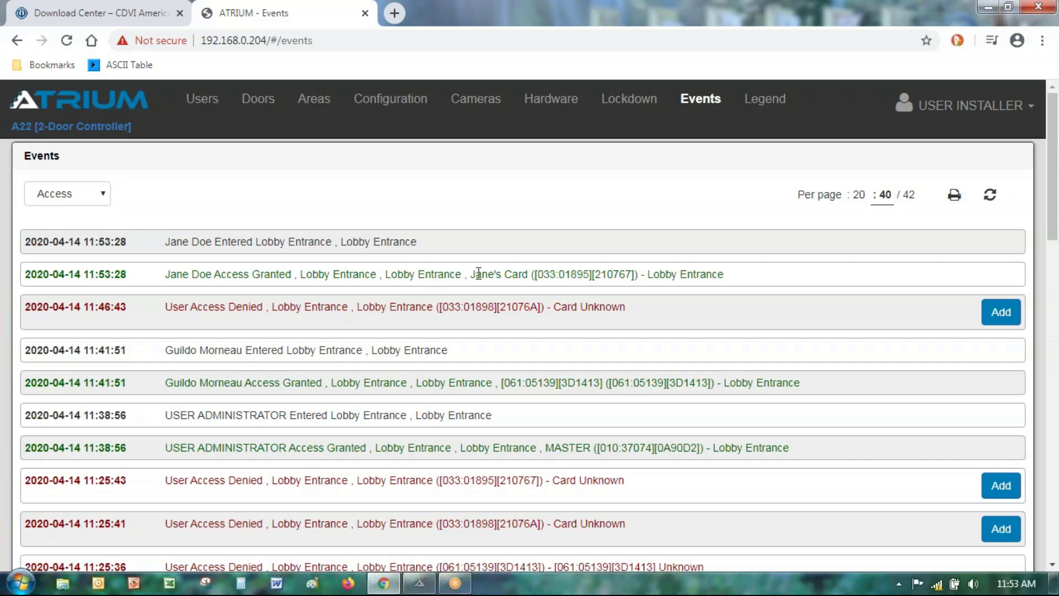
pyautogui.moveTo(537, 274); pyautogui.dragTo(592, 271)
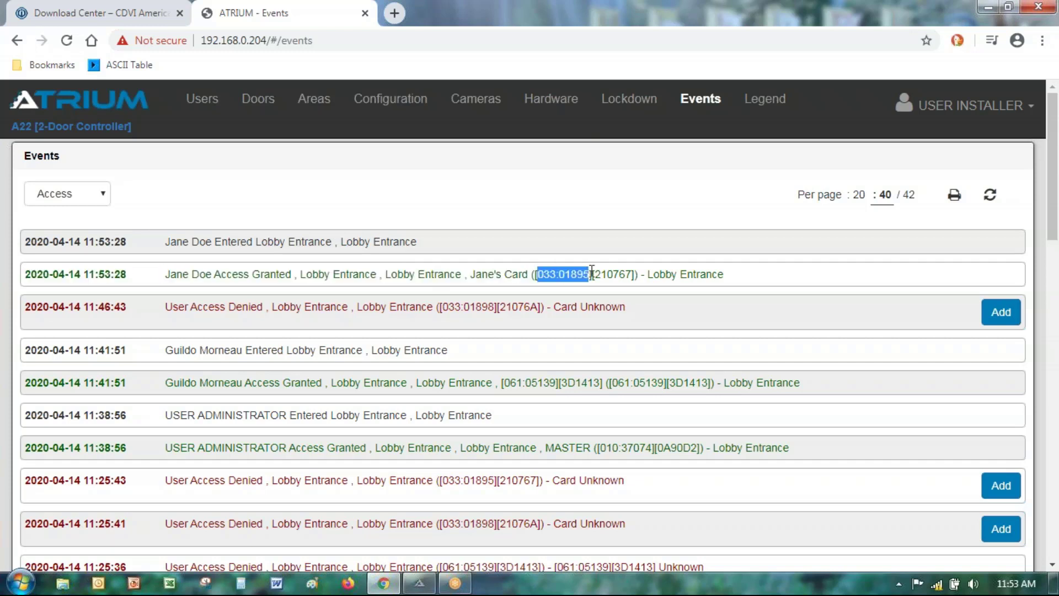
pyautogui.click(794, 266)
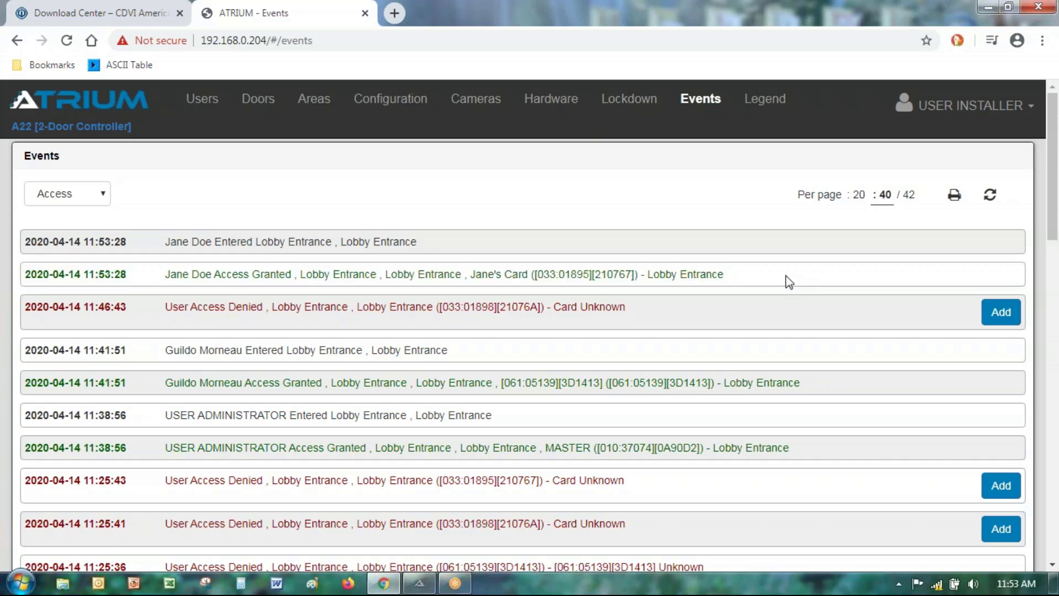